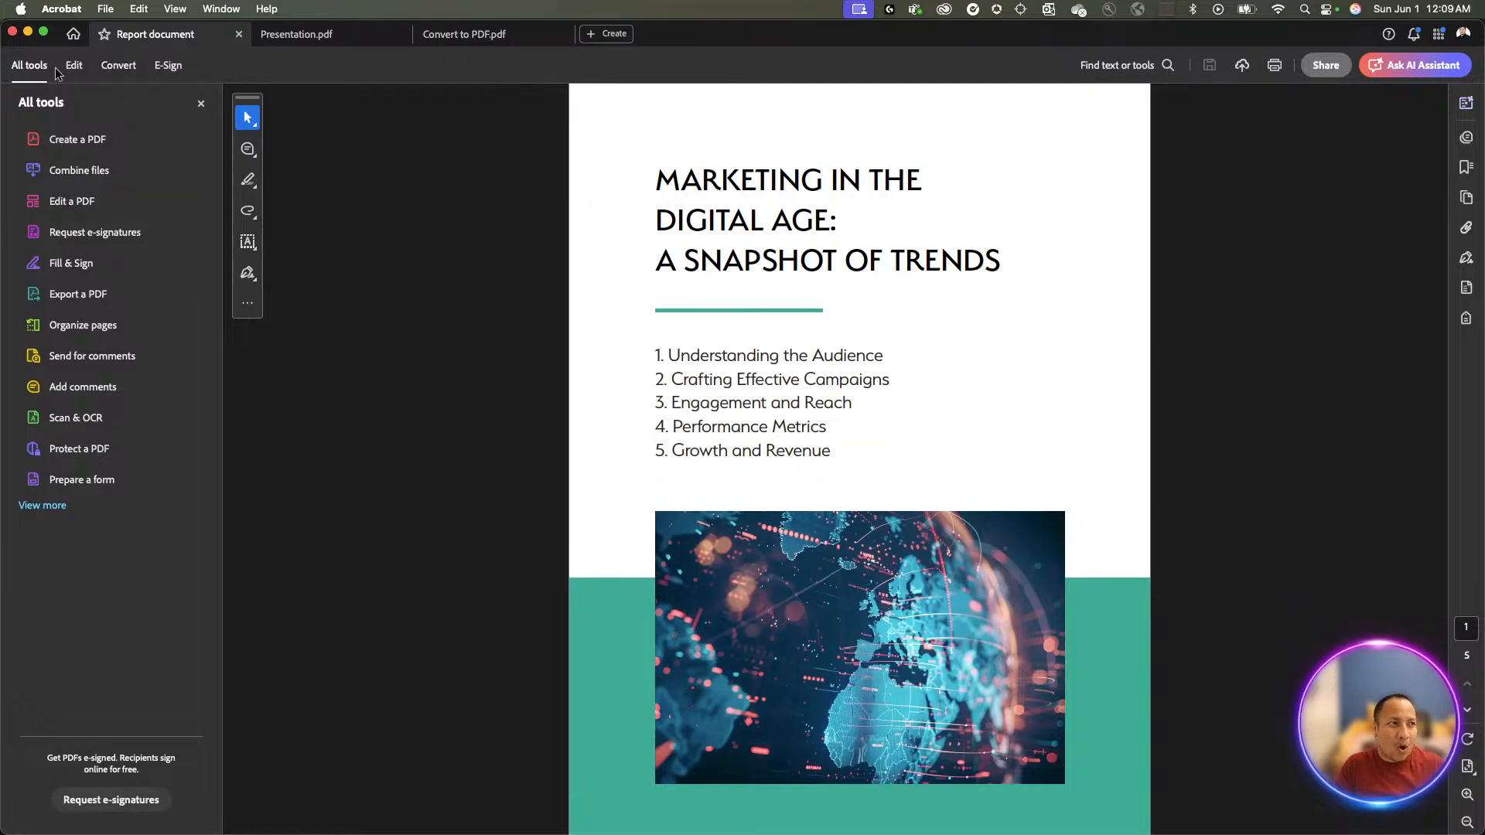
Expand the complete list of all tools and look through the available PDF tools
{"action": "left_click", "coordinate": [199, 102]}
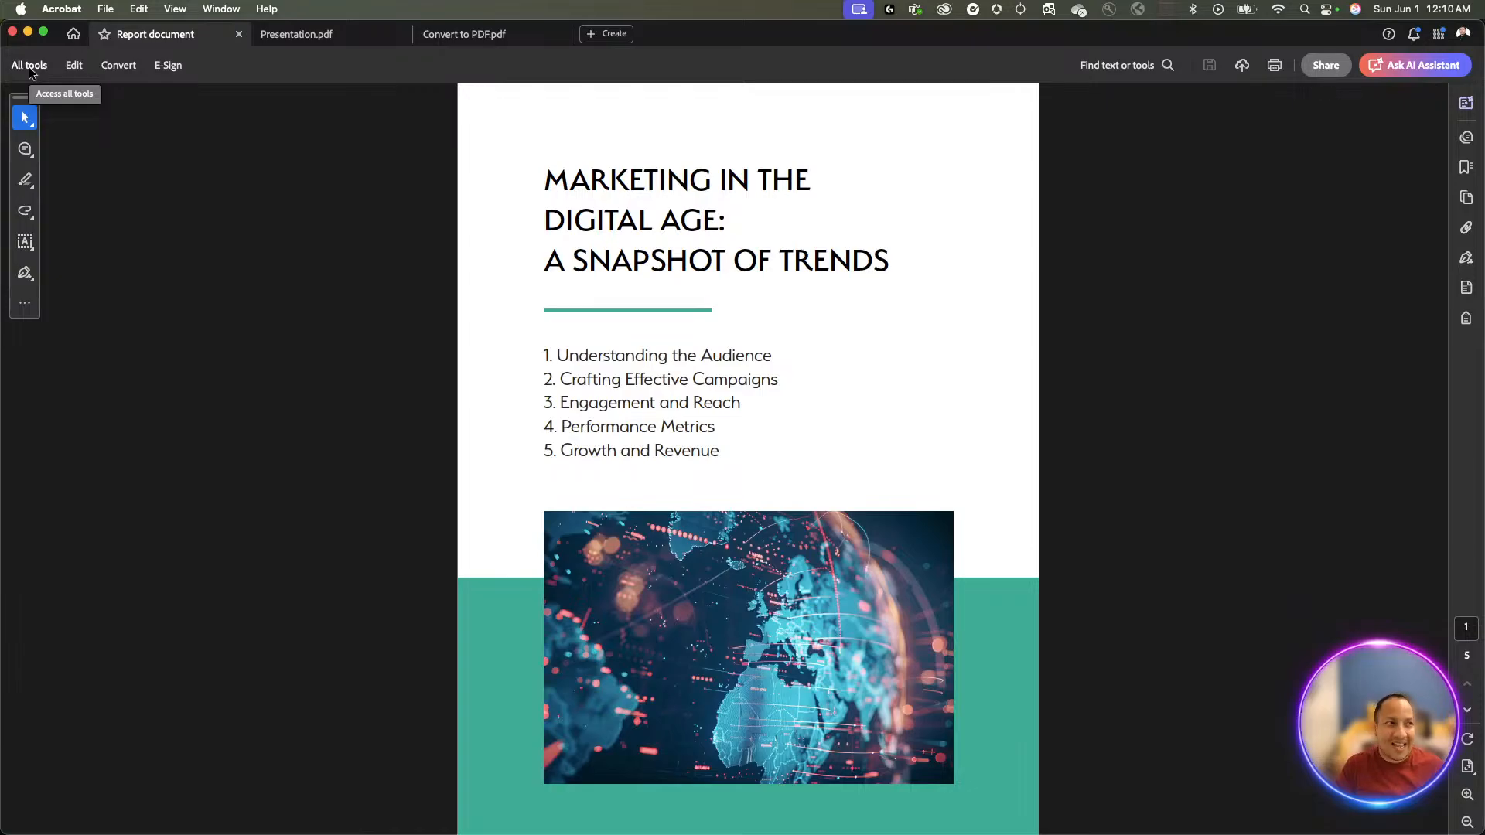
{"action": "left_click", "coordinate": [31, 68]}
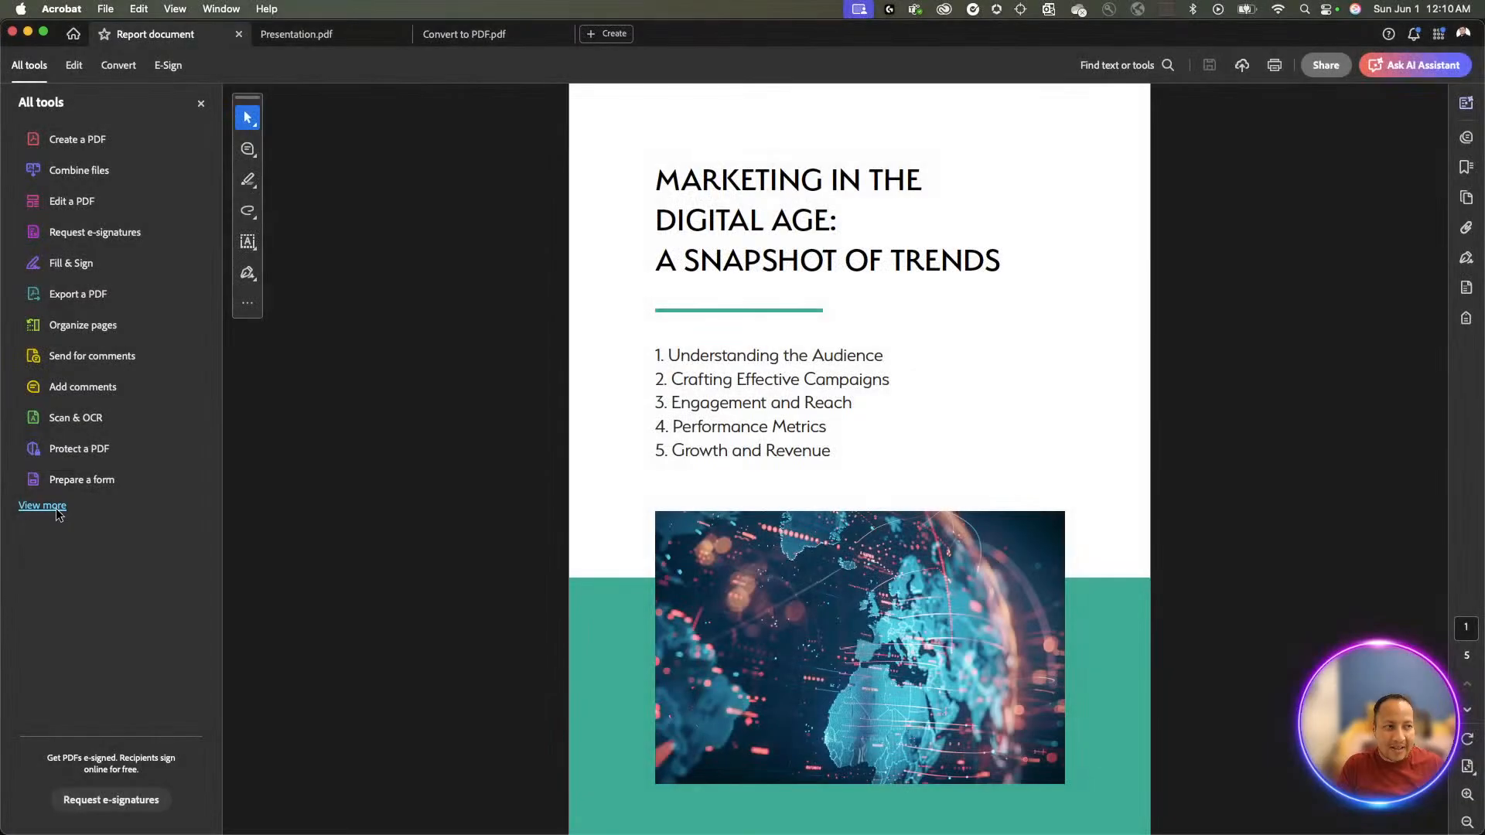
{"action": "left_click", "coordinate": [56, 508]}
{"action": "scroll", "coordinate": [85, 475], "scroll_direction": "down", "scroll_amount": 5}
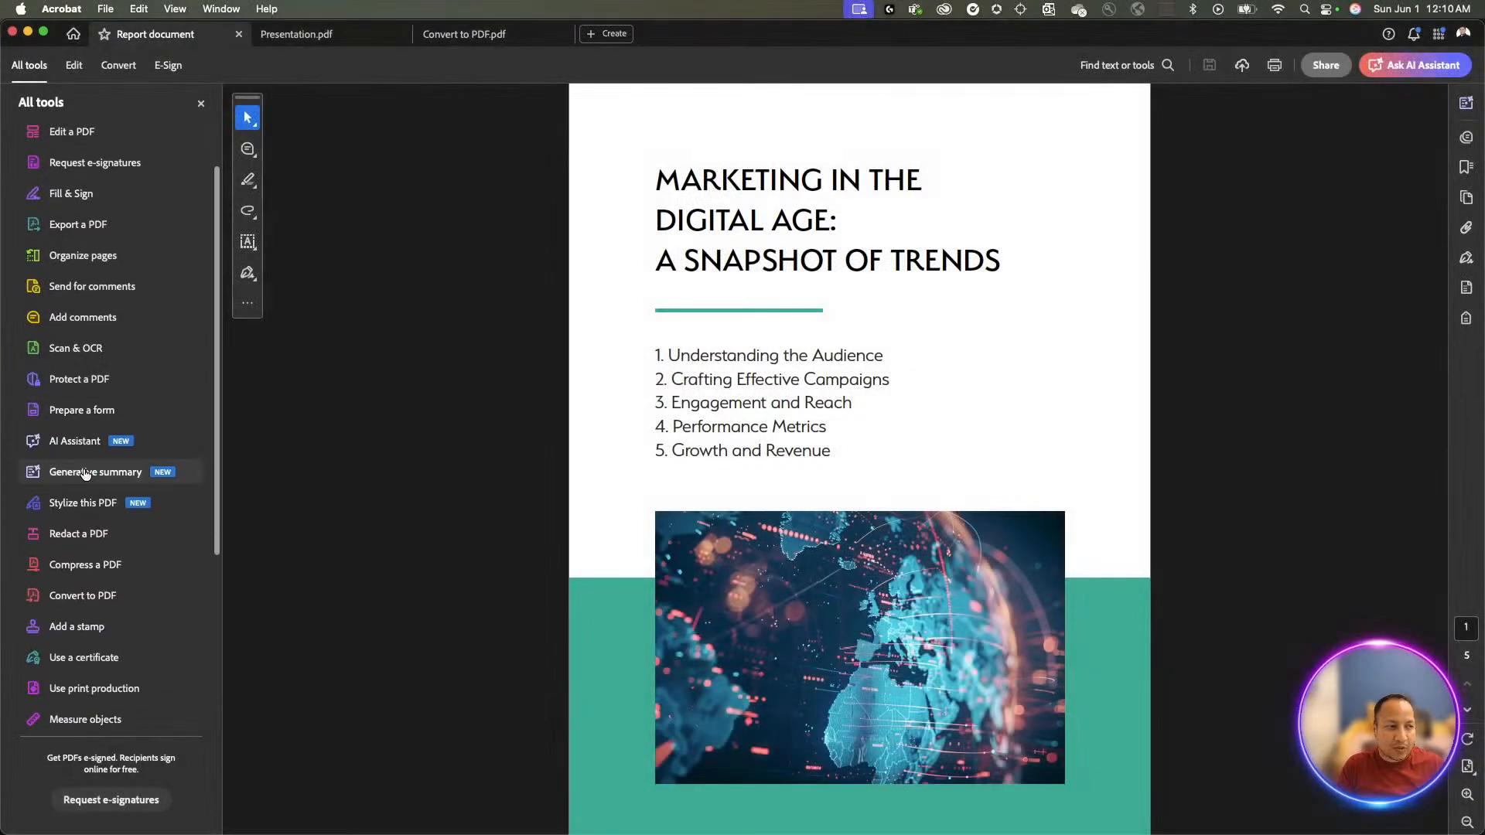
{"action": "scroll", "coordinate": [85, 475], "scroll_direction": "down", "scroll_amount": 3}
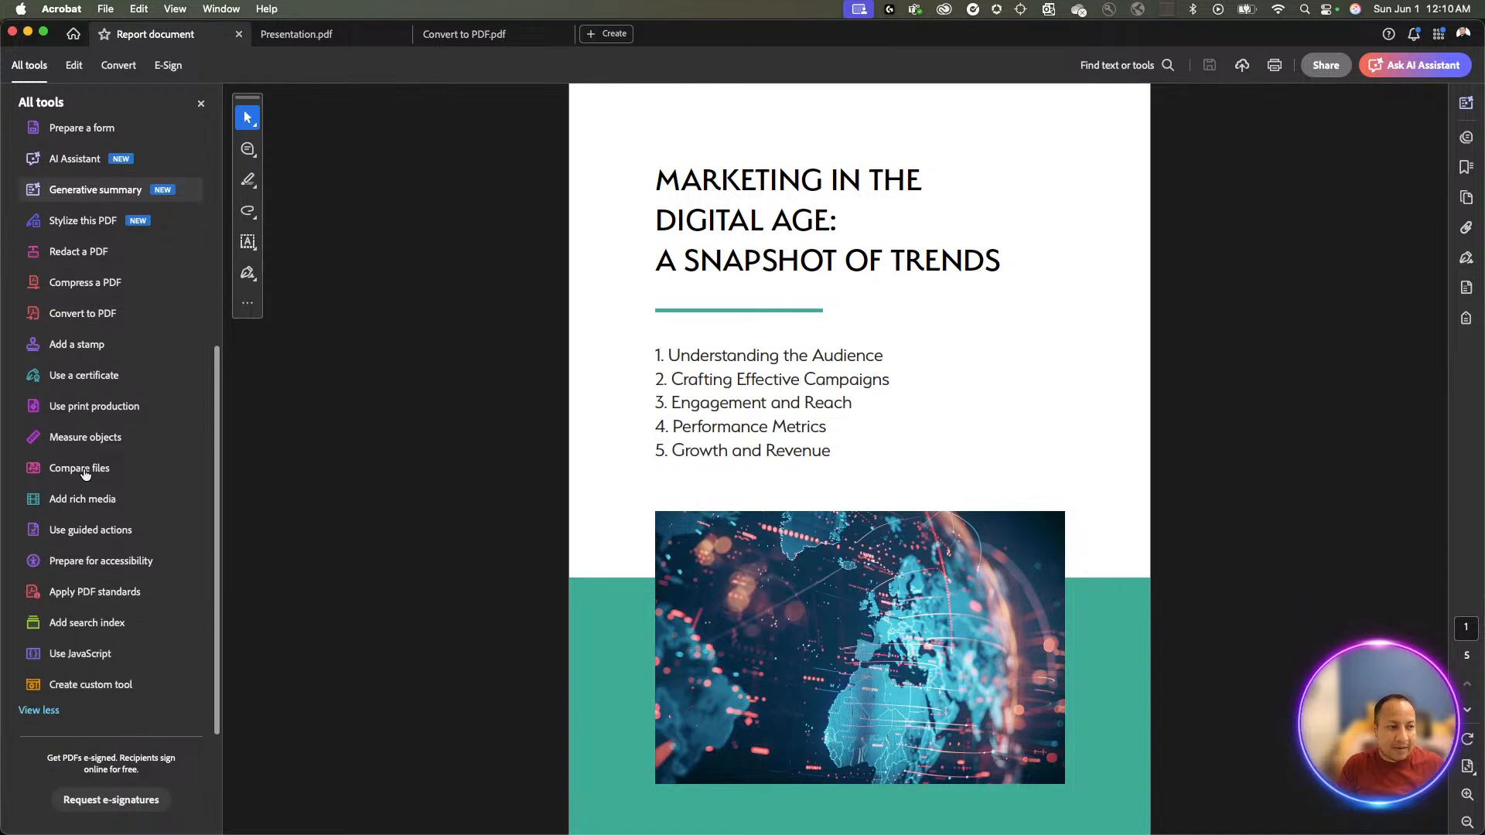
{"action": "scroll", "coordinate": [83, 482], "scroll_direction": "up", "scroll_amount": 8}
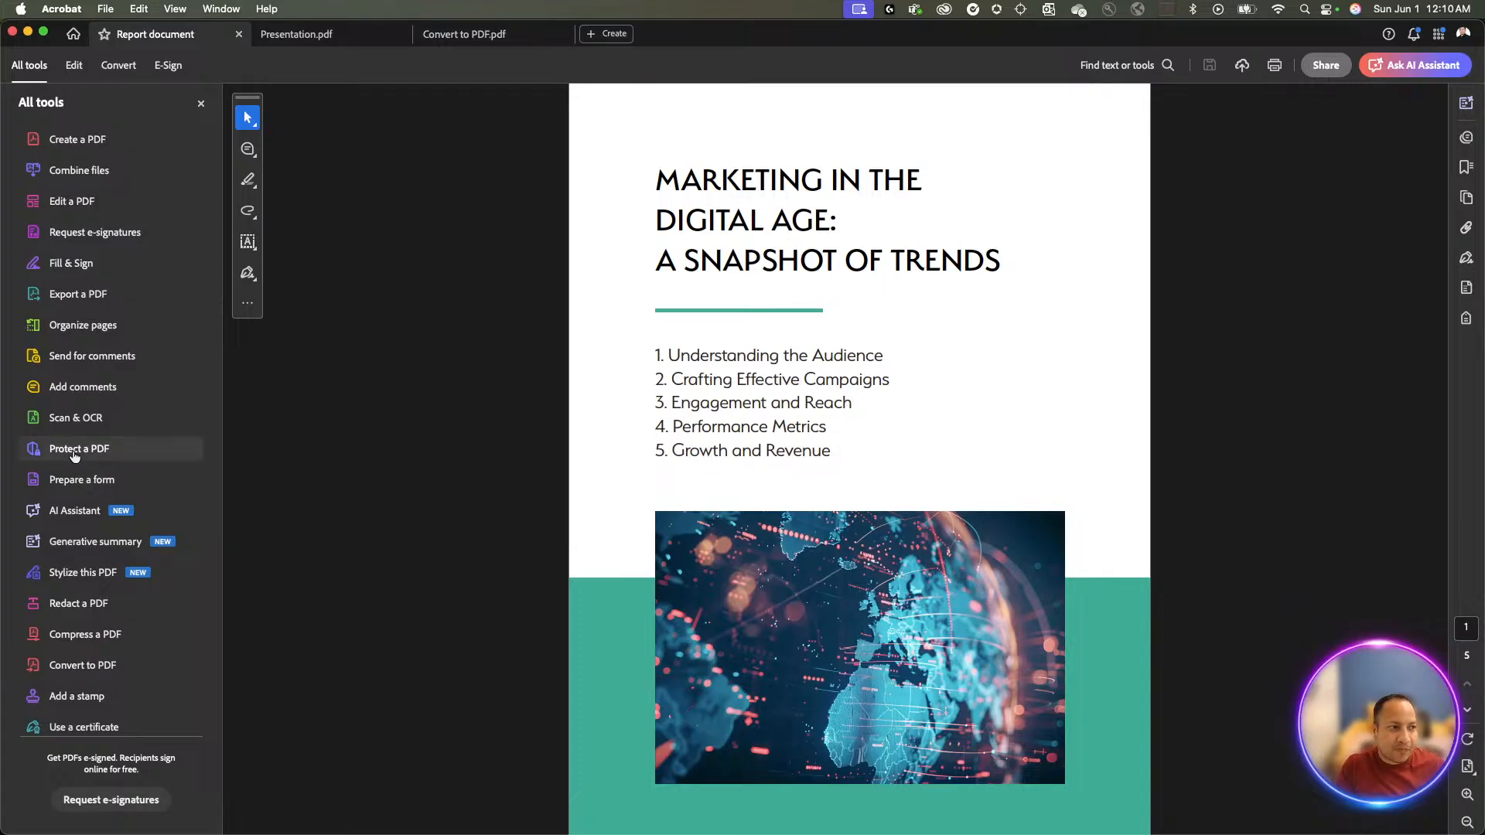
Start exporting the report PDF to Microsoft Word in DOCX format
{"action": "left_click", "coordinate": [94, 296]}
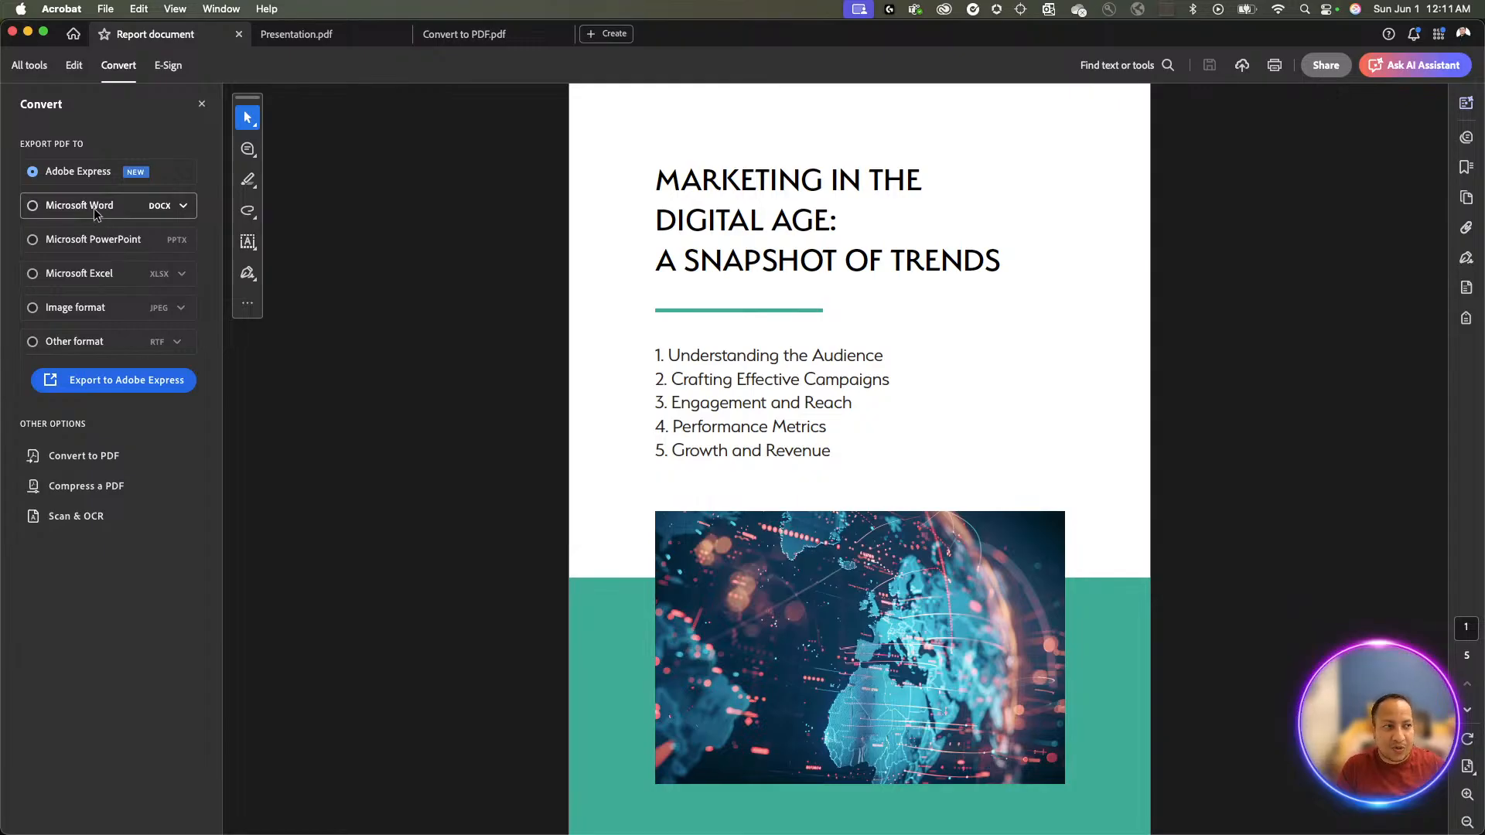
{"action": "left_click", "coordinate": [63, 205]}
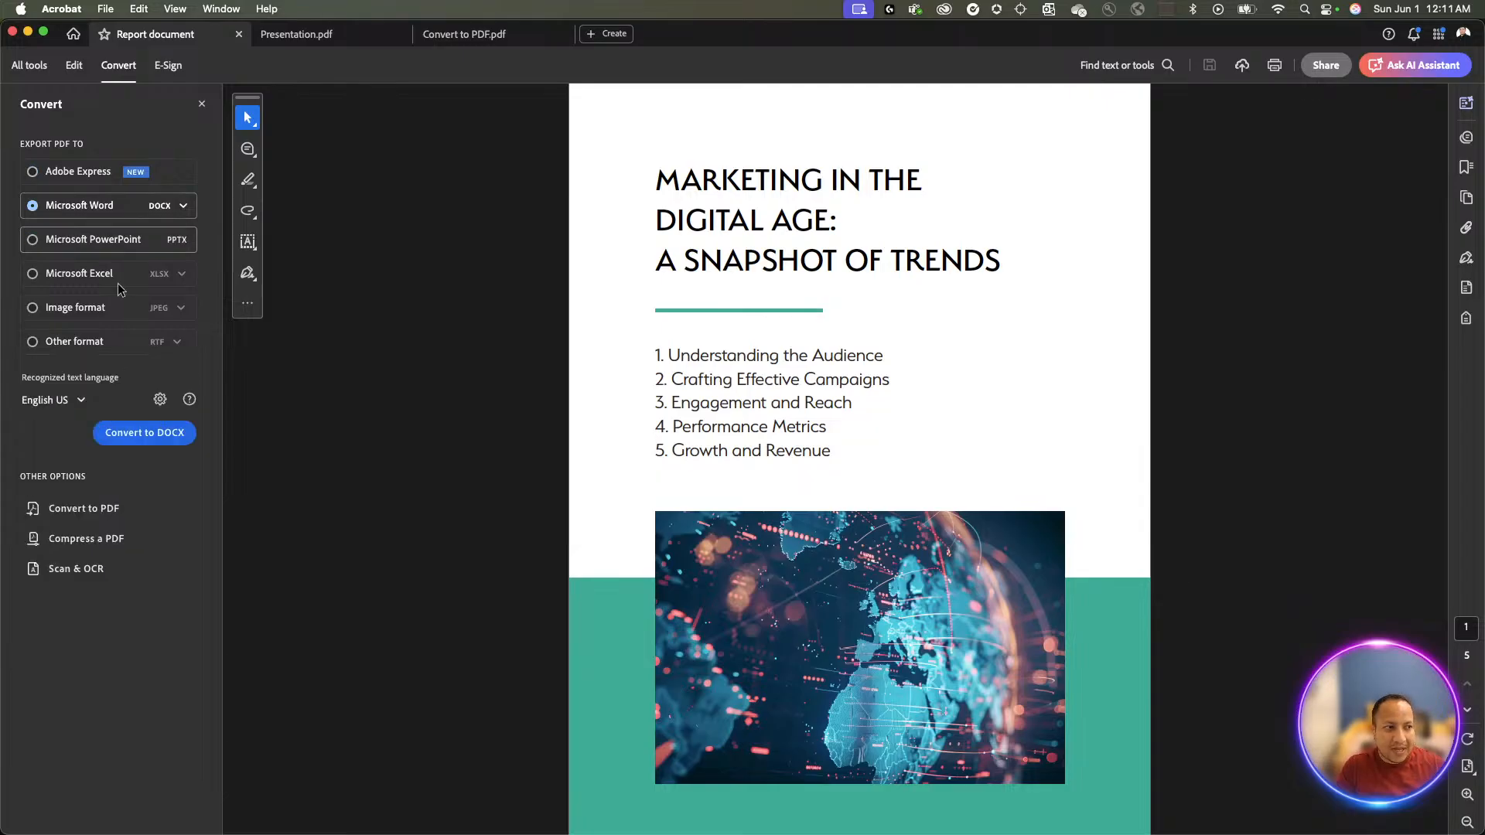
{"action": "left_click", "coordinate": [144, 434]}
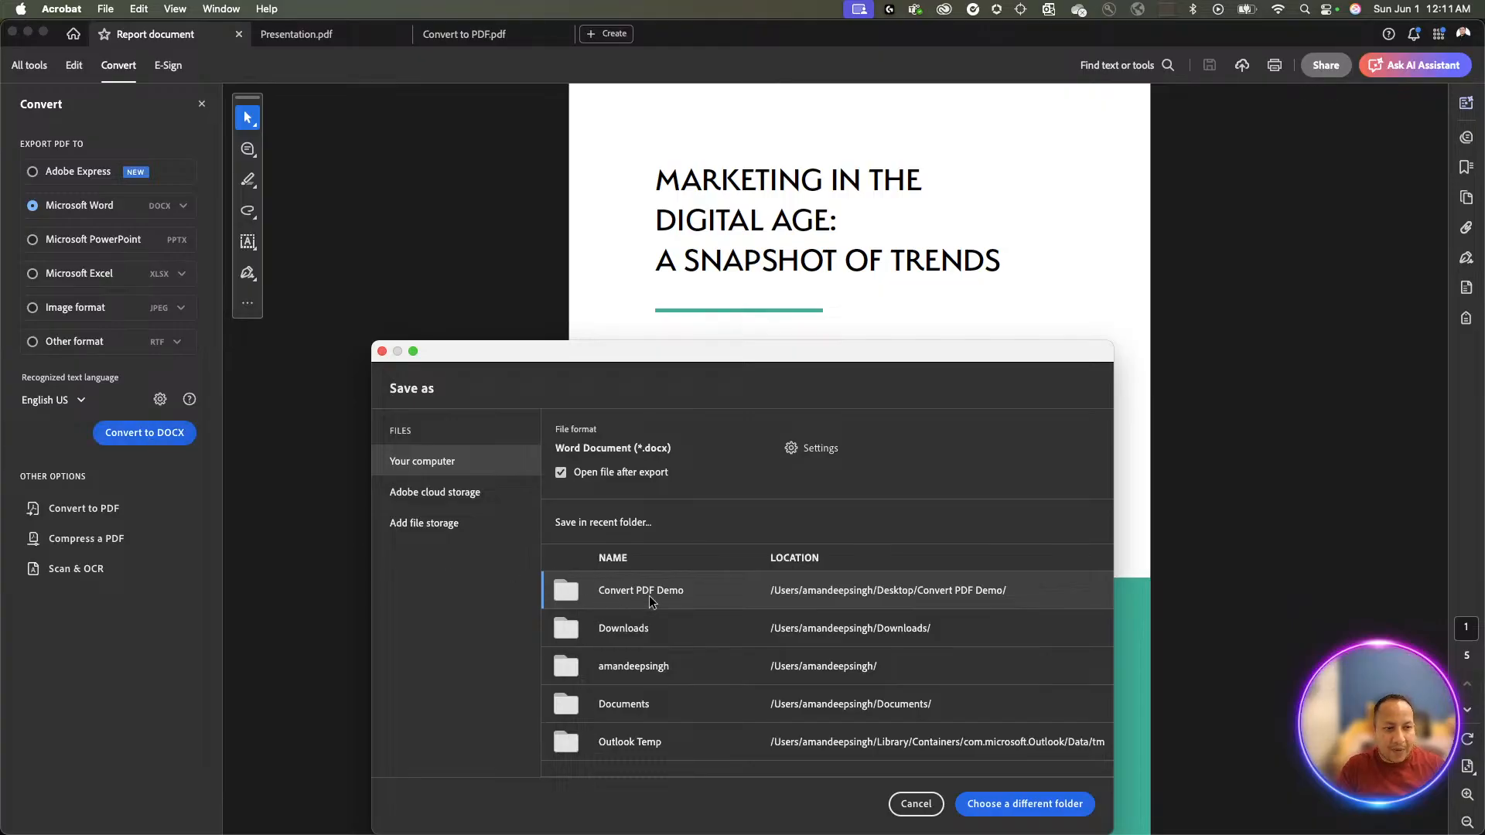
Save the exported Word file as "Converted Report Document" in the Convert PDF Demo folder
{"action": "left_click", "coordinate": [940, 592]}
{"action": "left_click", "coordinate": [740, 170]}
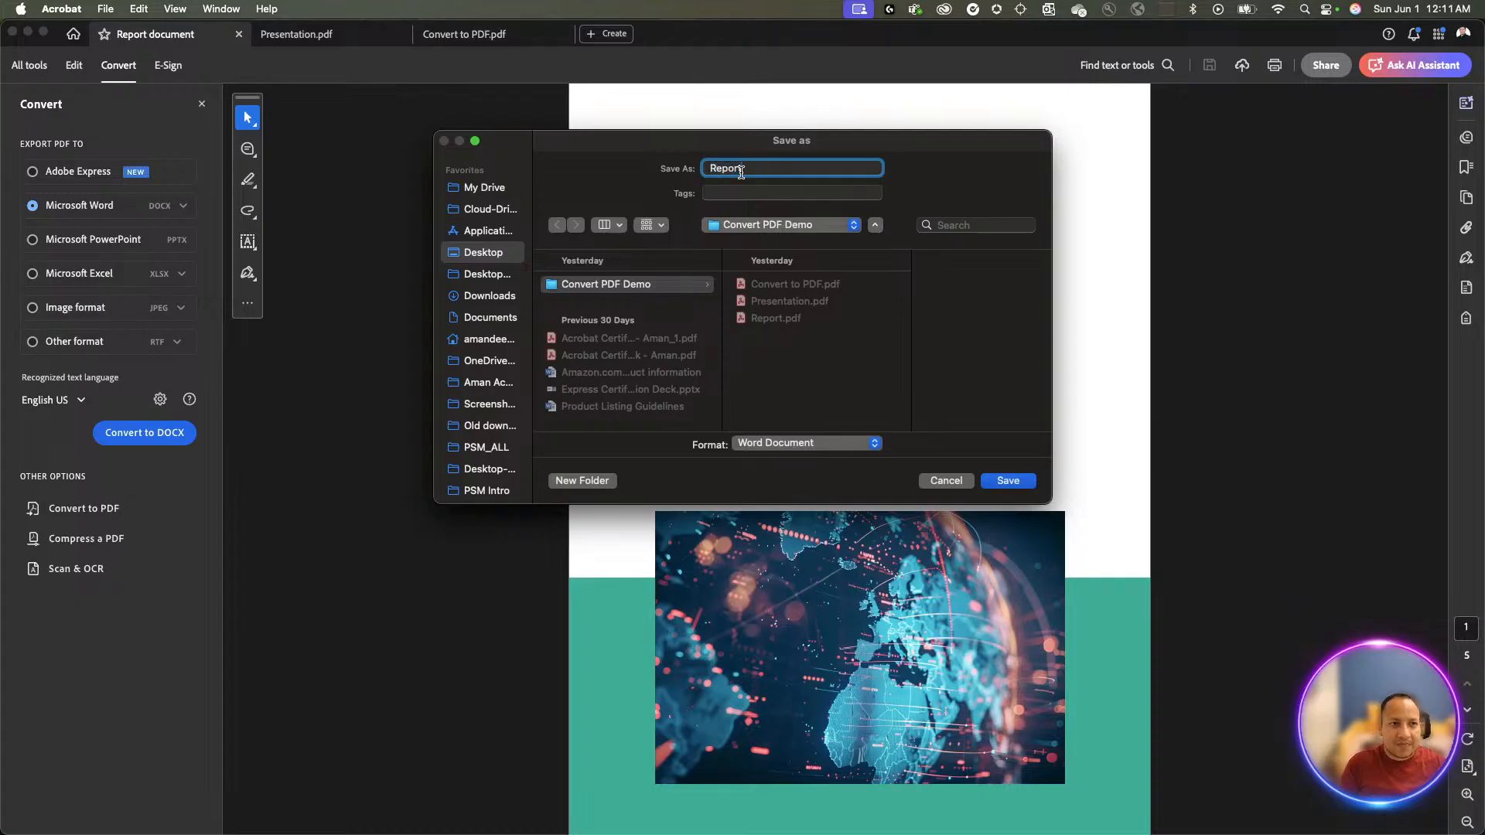
{"action": "key", "text": "super+Left"}
{"action": "type", "text": "Converted"}
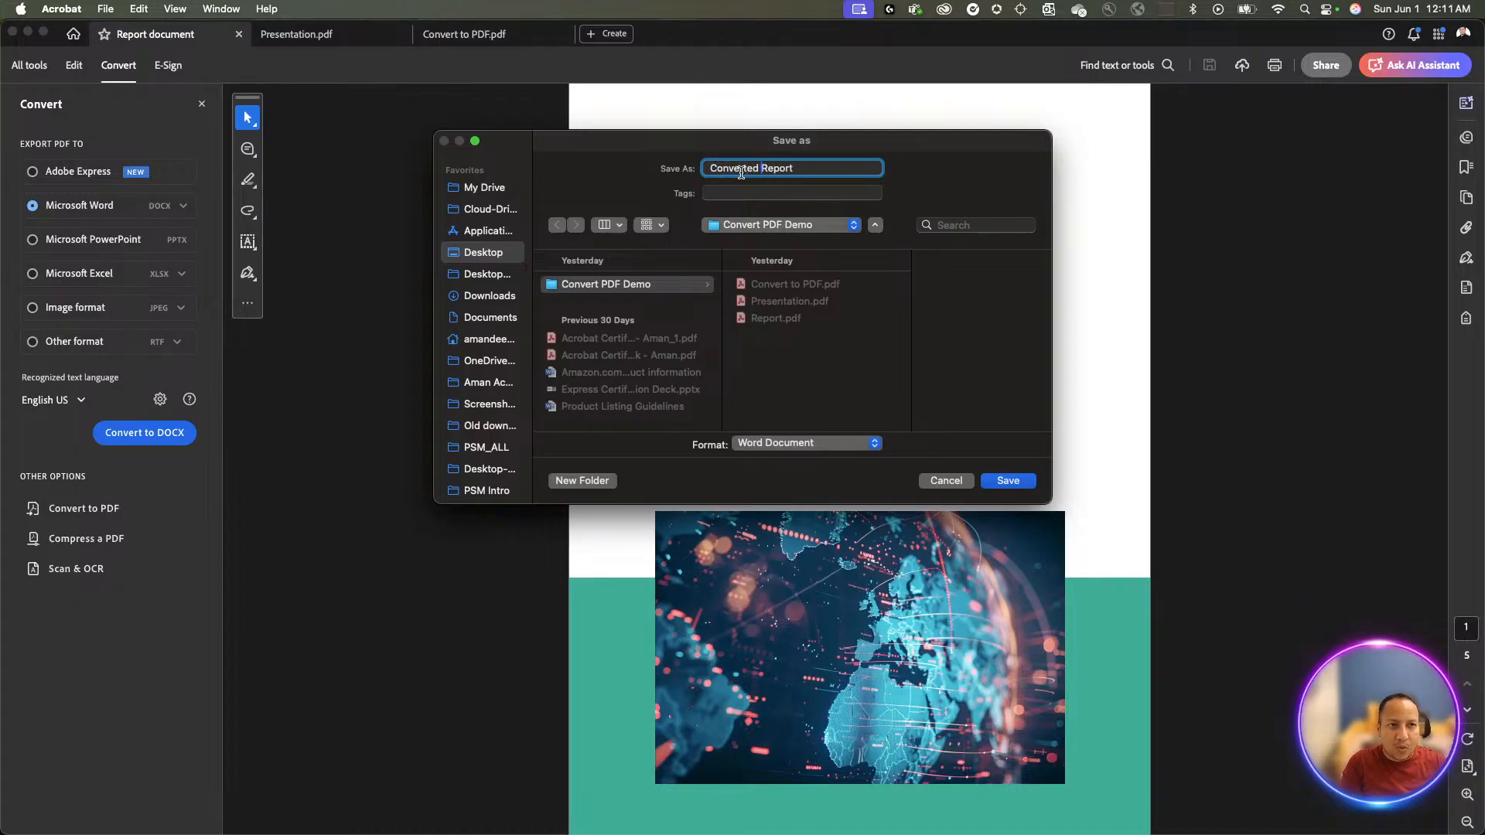
{"action": "key", "text": "super+Right"}
{"action": "type", "text": "Document"}
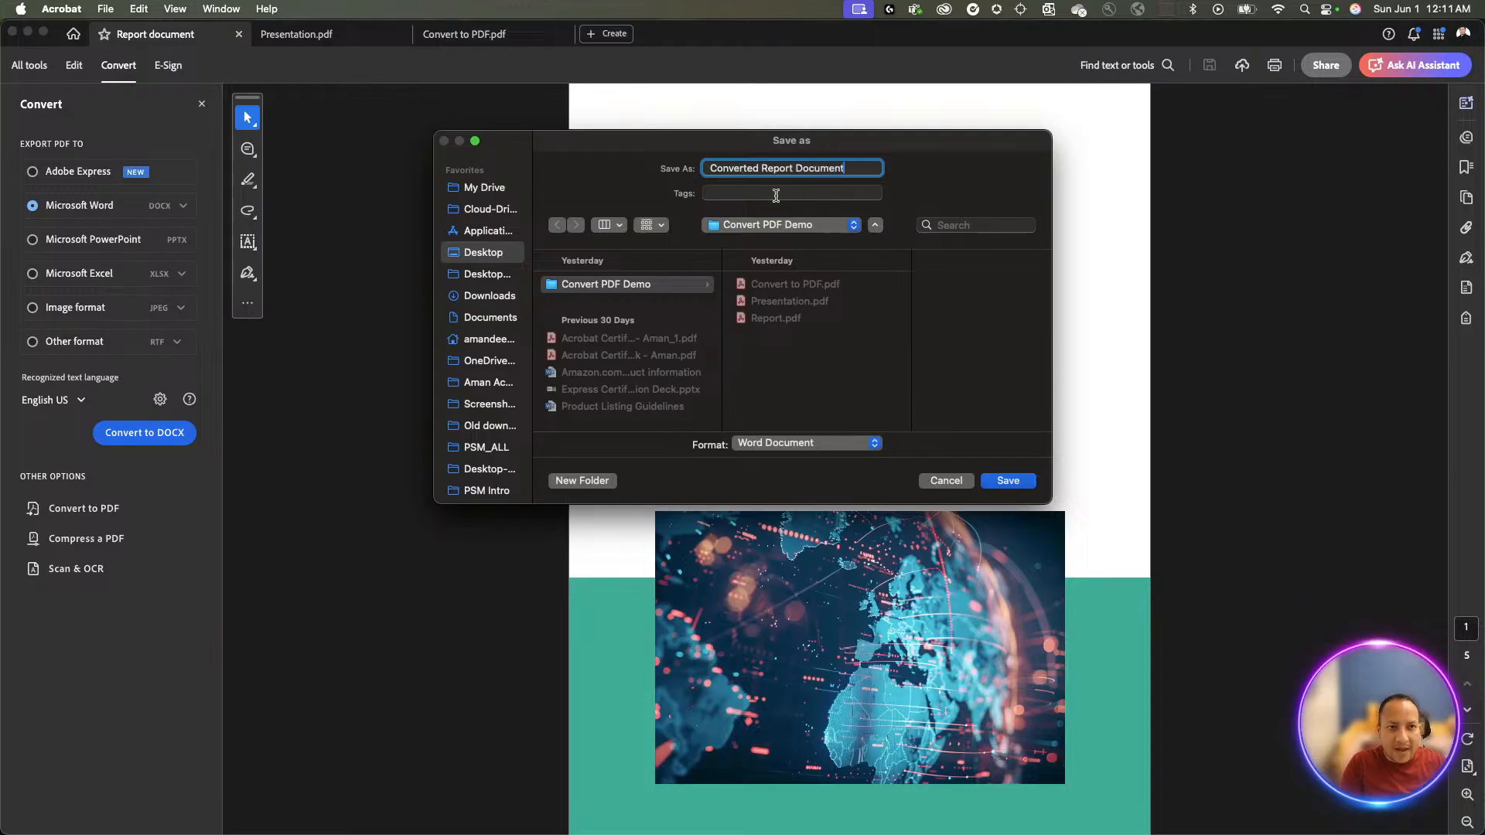
{"action": "left_click", "coordinate": [1009, 481]}
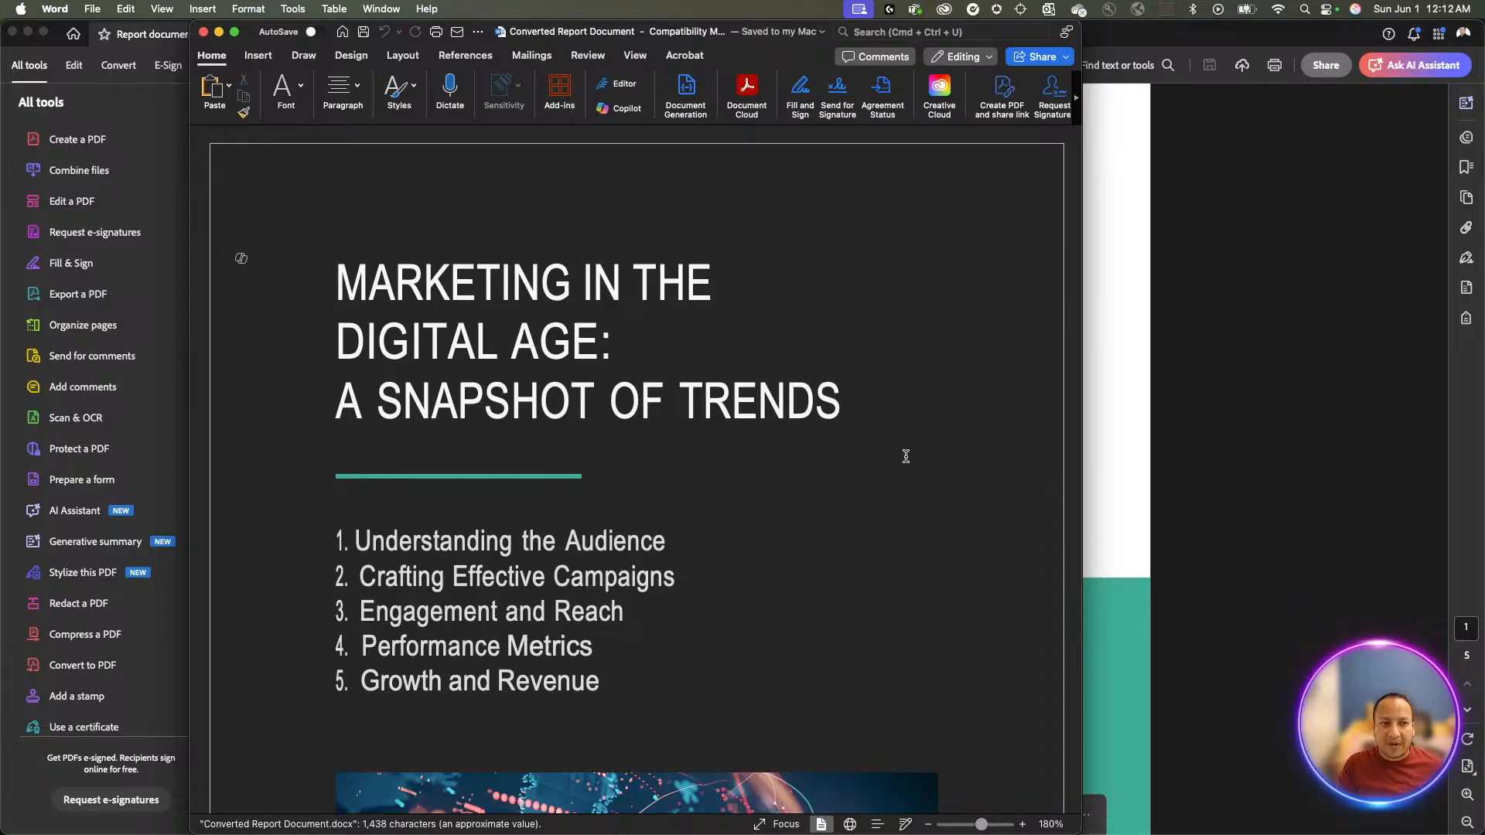
Look through the first two pages of the converted Word document to check text, images and layout
{"action": "scroll", "coordinate": [905, 456], "scroll_direction": "down", "scroll_amount": 1}
{"action": "scroll", "coordinate": [906, 456], "scroll_direction": "down", "scroll_amount": 8}
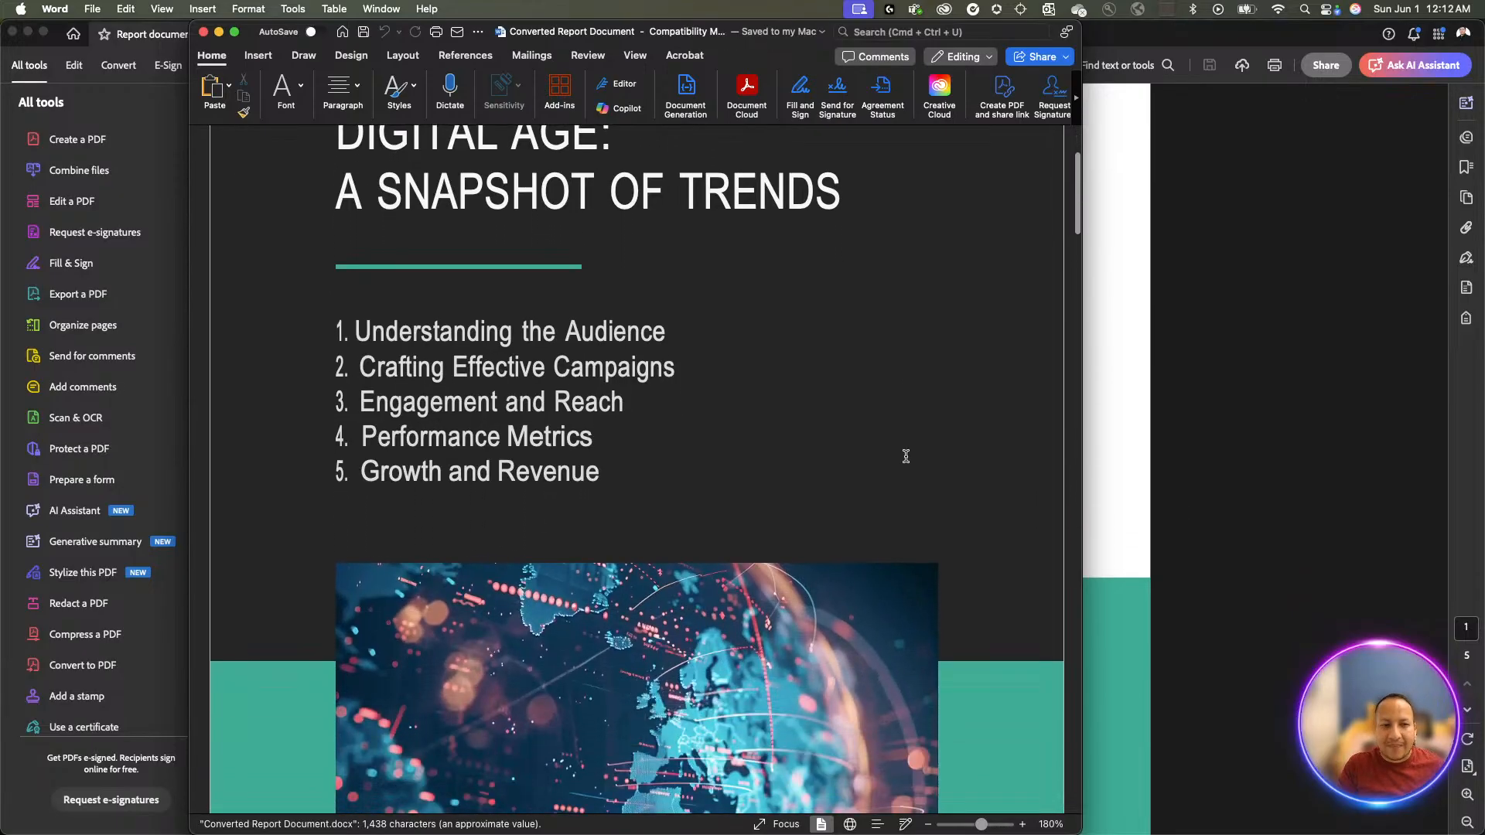
{"action": "scroll", "coordinate": [905, 457], "scroll_direction": "down", "scroll_amount": 12}
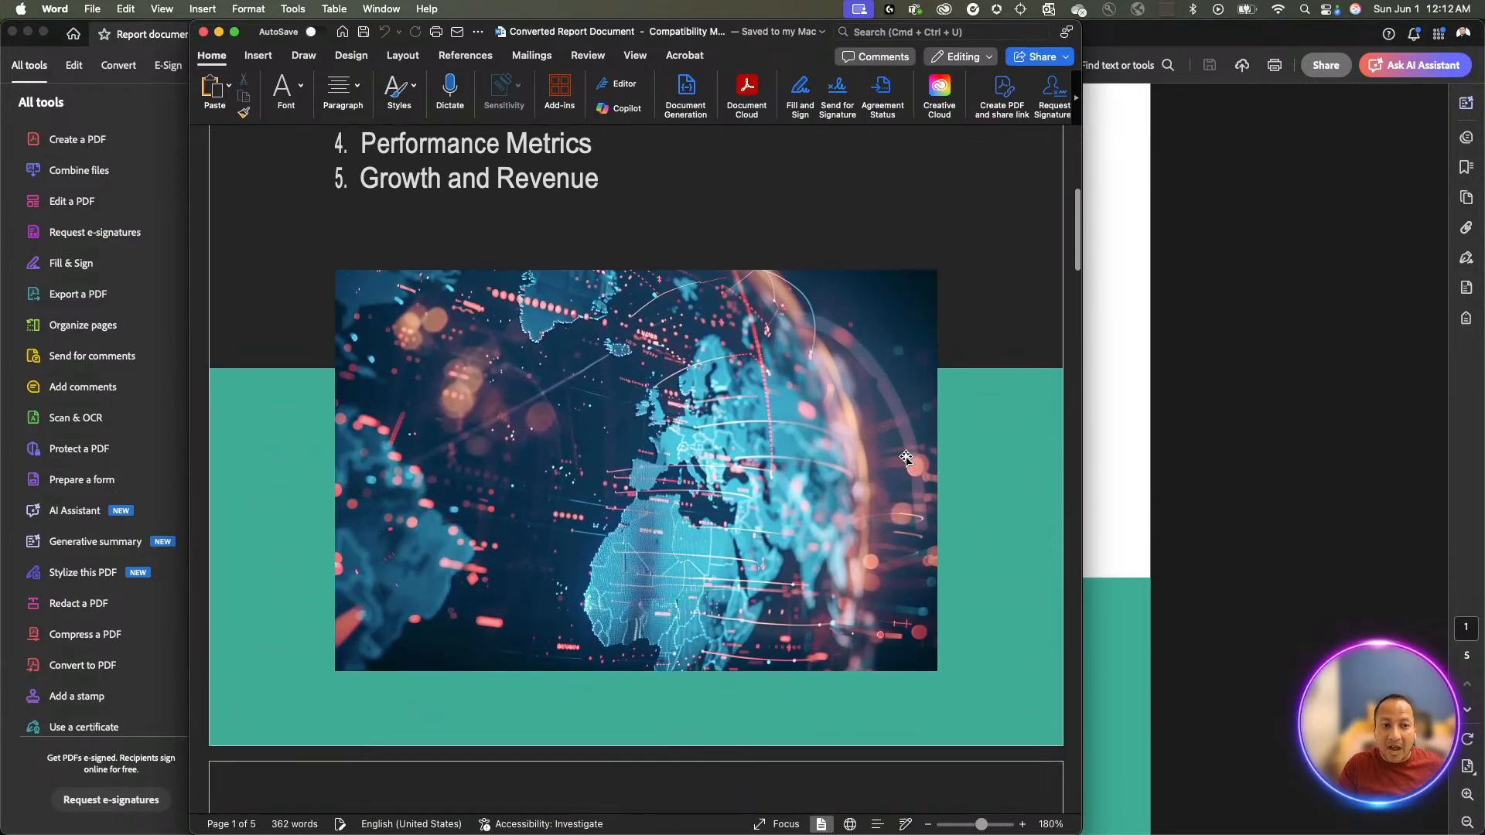
{"action": "scroll", "coordinate": [905, 458], "scroll_direction": "down", "scroll_amount": 12}
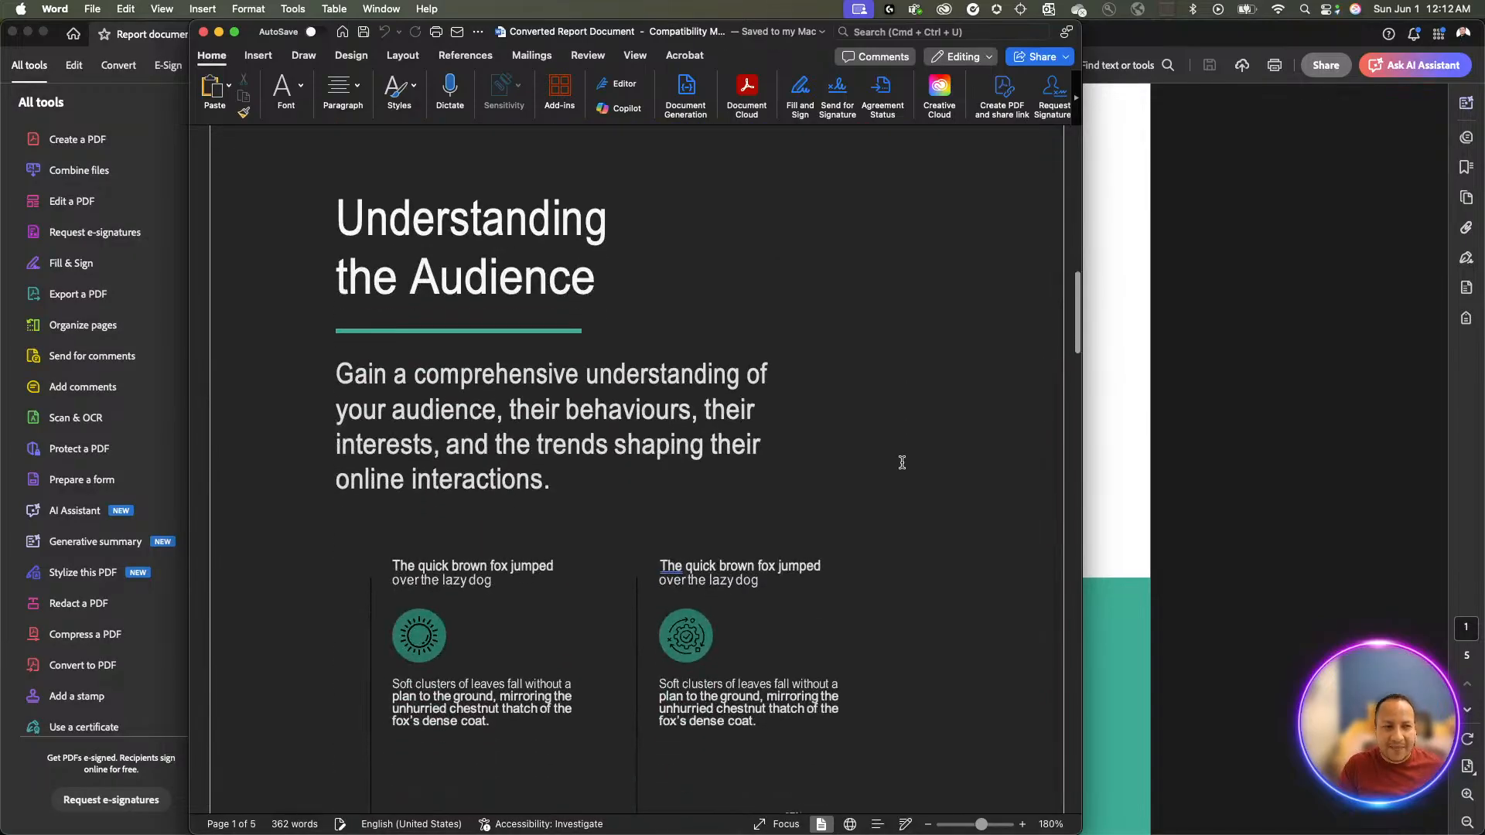
{"action": "scroll", "coordinate": [901, 462], "scroll_direction": "down", "scroll_amount": 4}
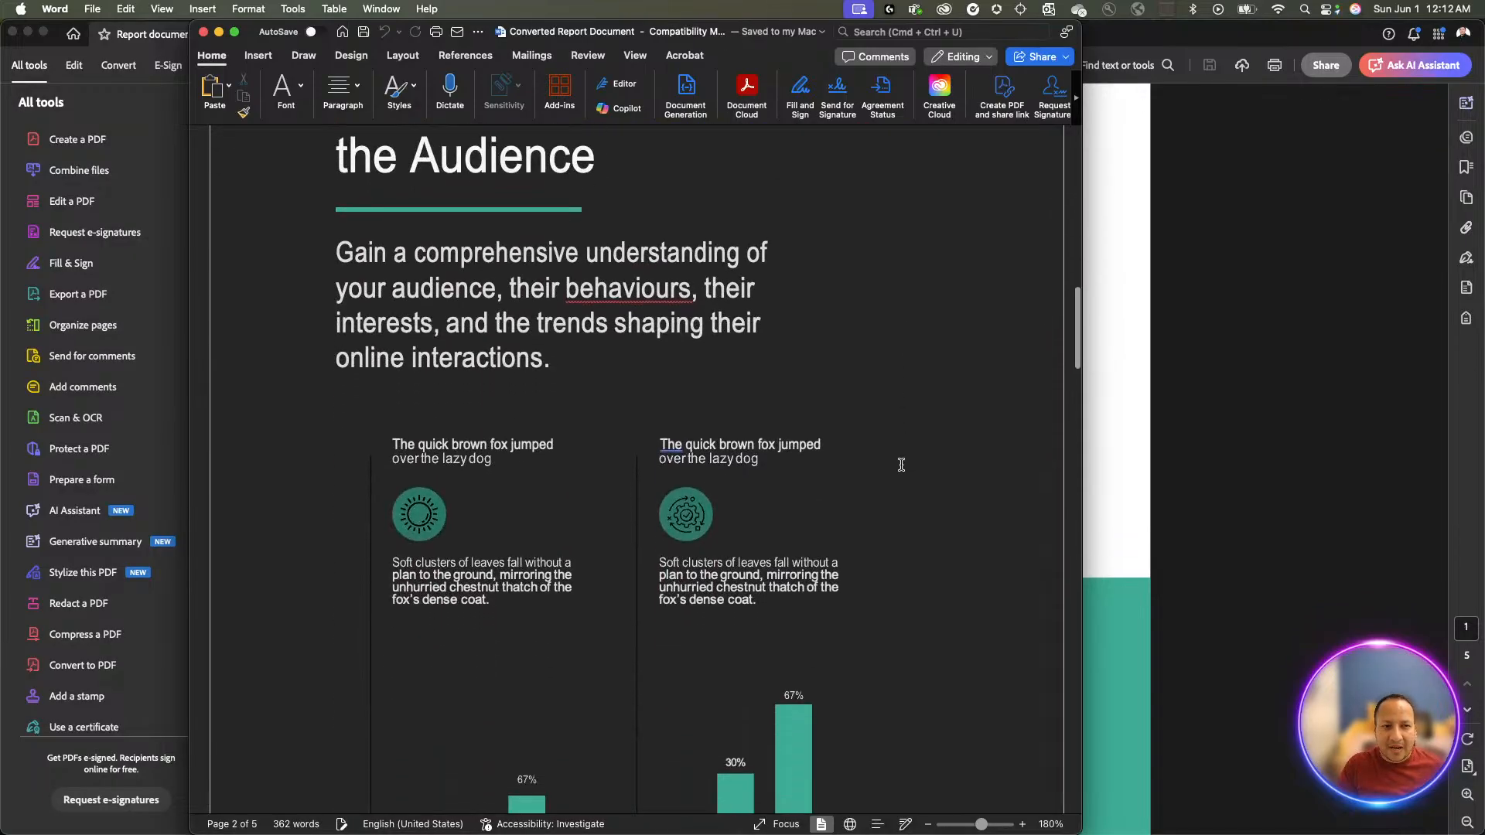
{"action": "scroll", "coordinate": [899, 467], "scroll_direction": "down", "scroll_amount": 1}
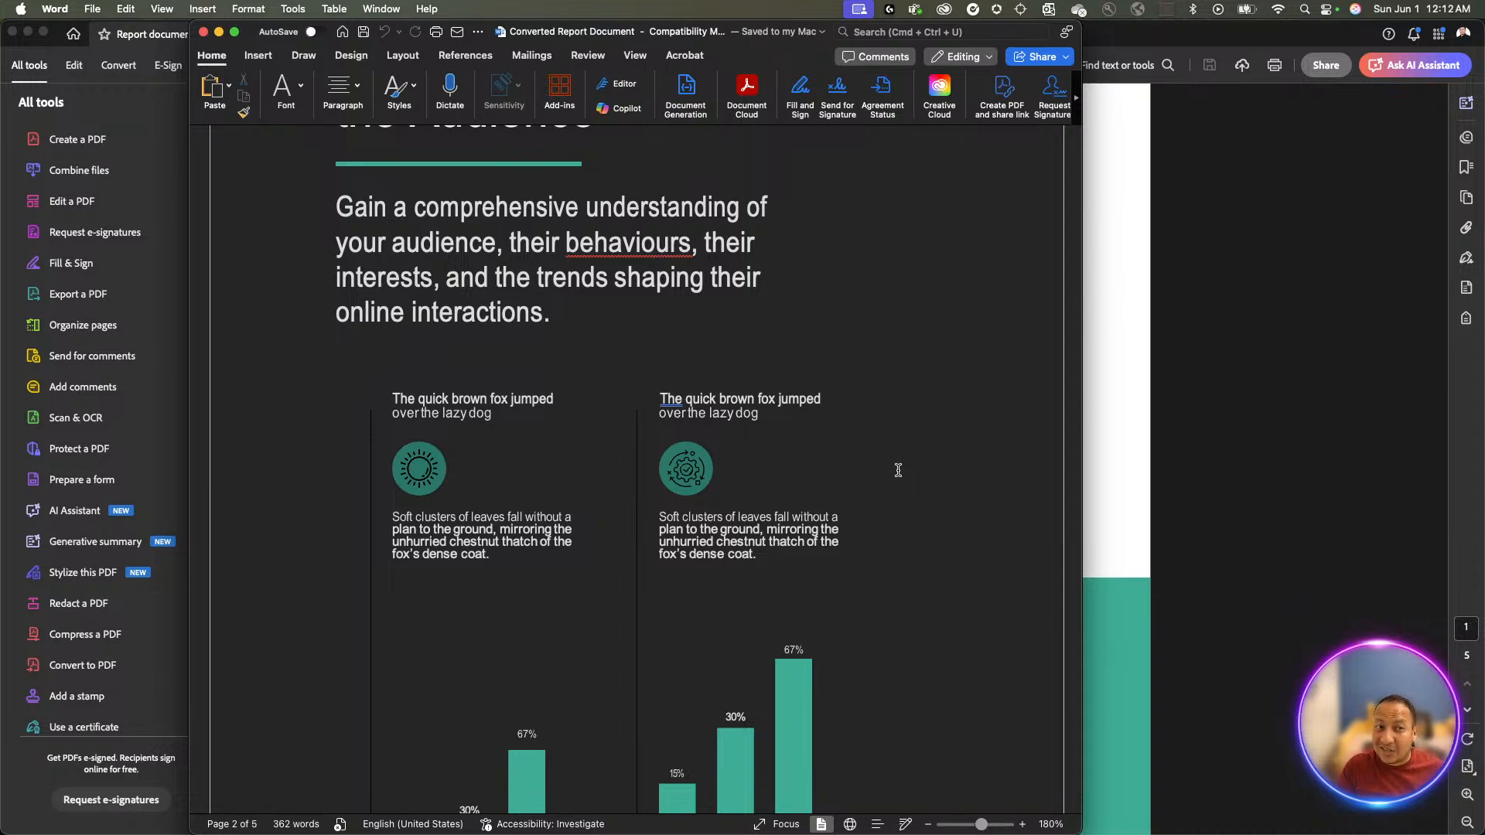
Switch to Acrobat to view the original report, return to Word and review the converted charts and cover page
{"action": "left_click", "coordinate": [1114, 403]}
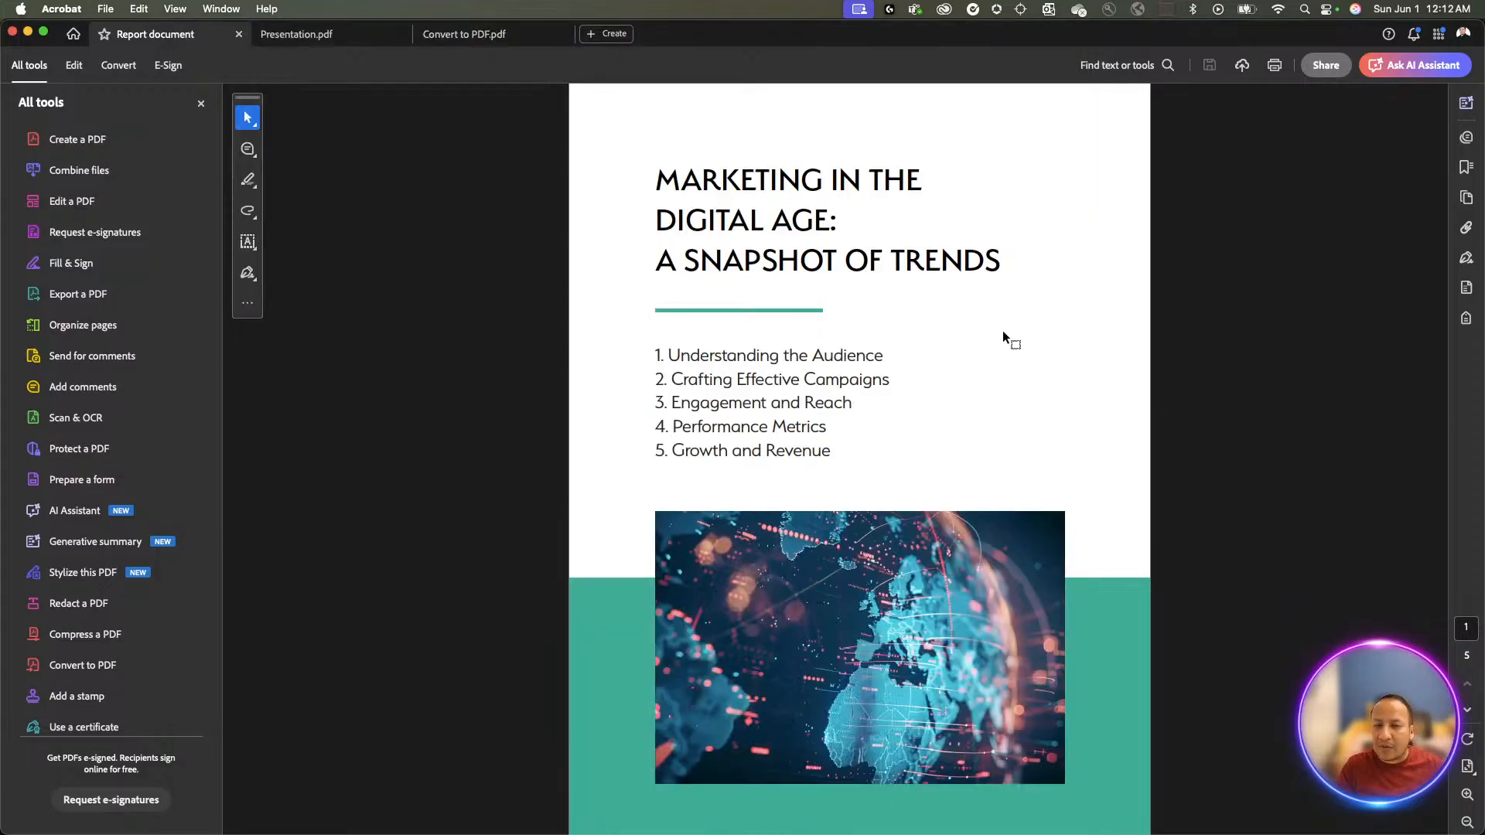
{"action": "key", "text": "super+Tab"}
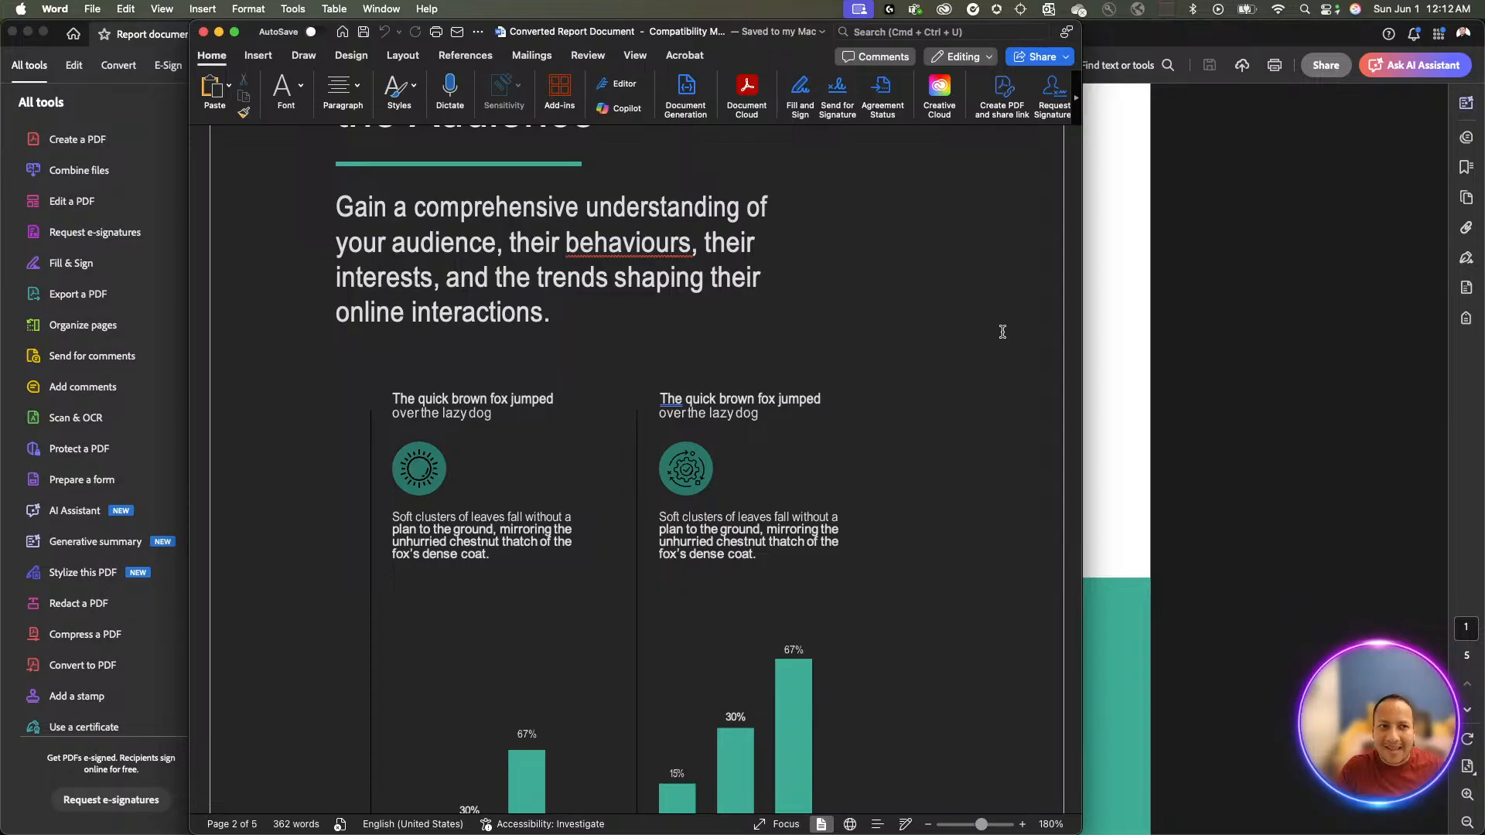
{"action": "scroll", "coordinate": [844, 317], "scroll_direction": "down", "scroll_amount": 5}
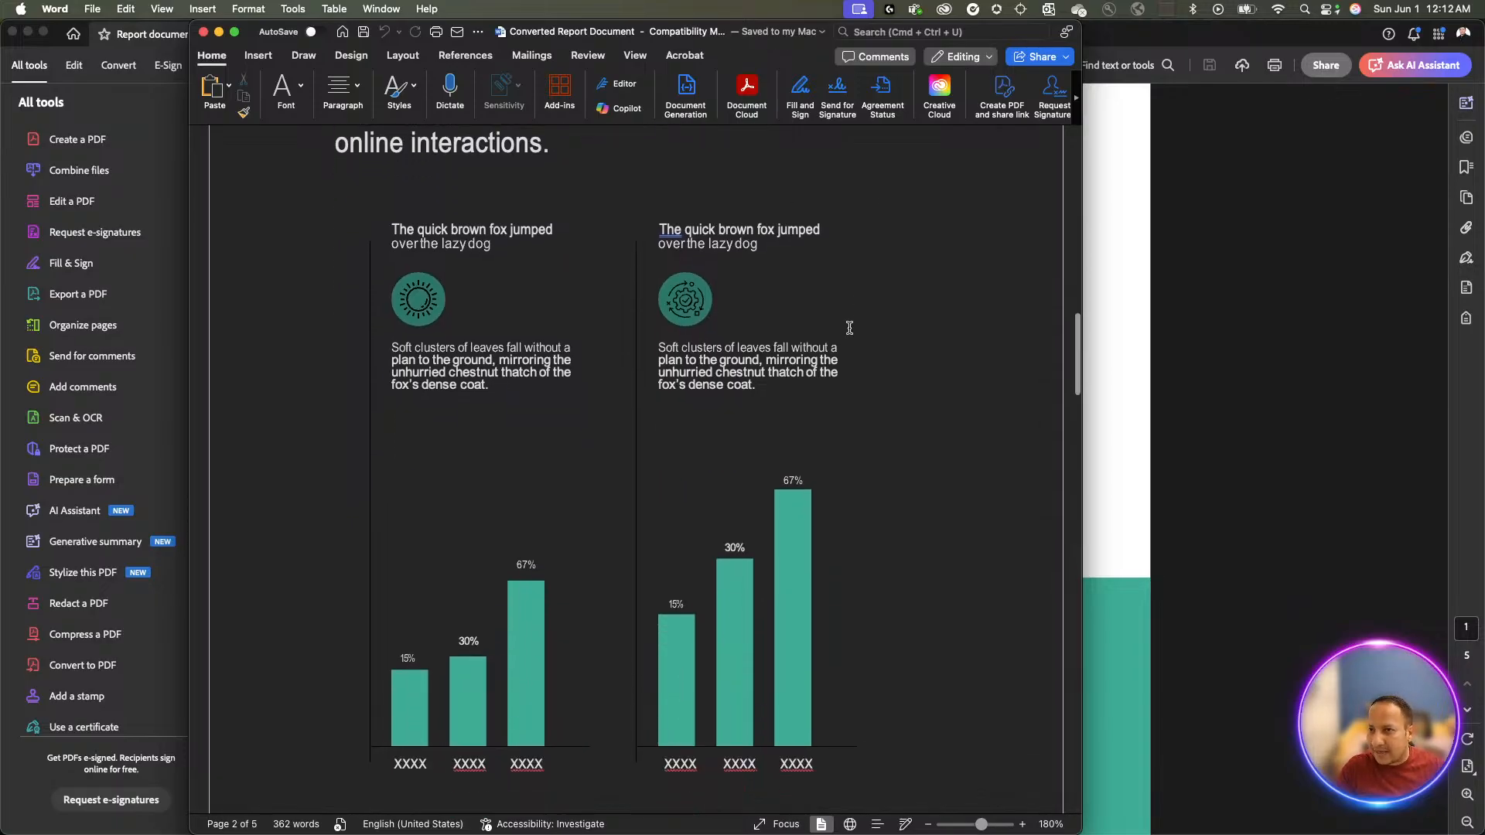
{"action": "scroll", "coordinate": [838, 340], "scroll_direction": "down", "scroll_amount": 2}
{"action": "scroll", "coordinate": [841, 343], "scroll_direction": "up", "scroll_amount": 4}
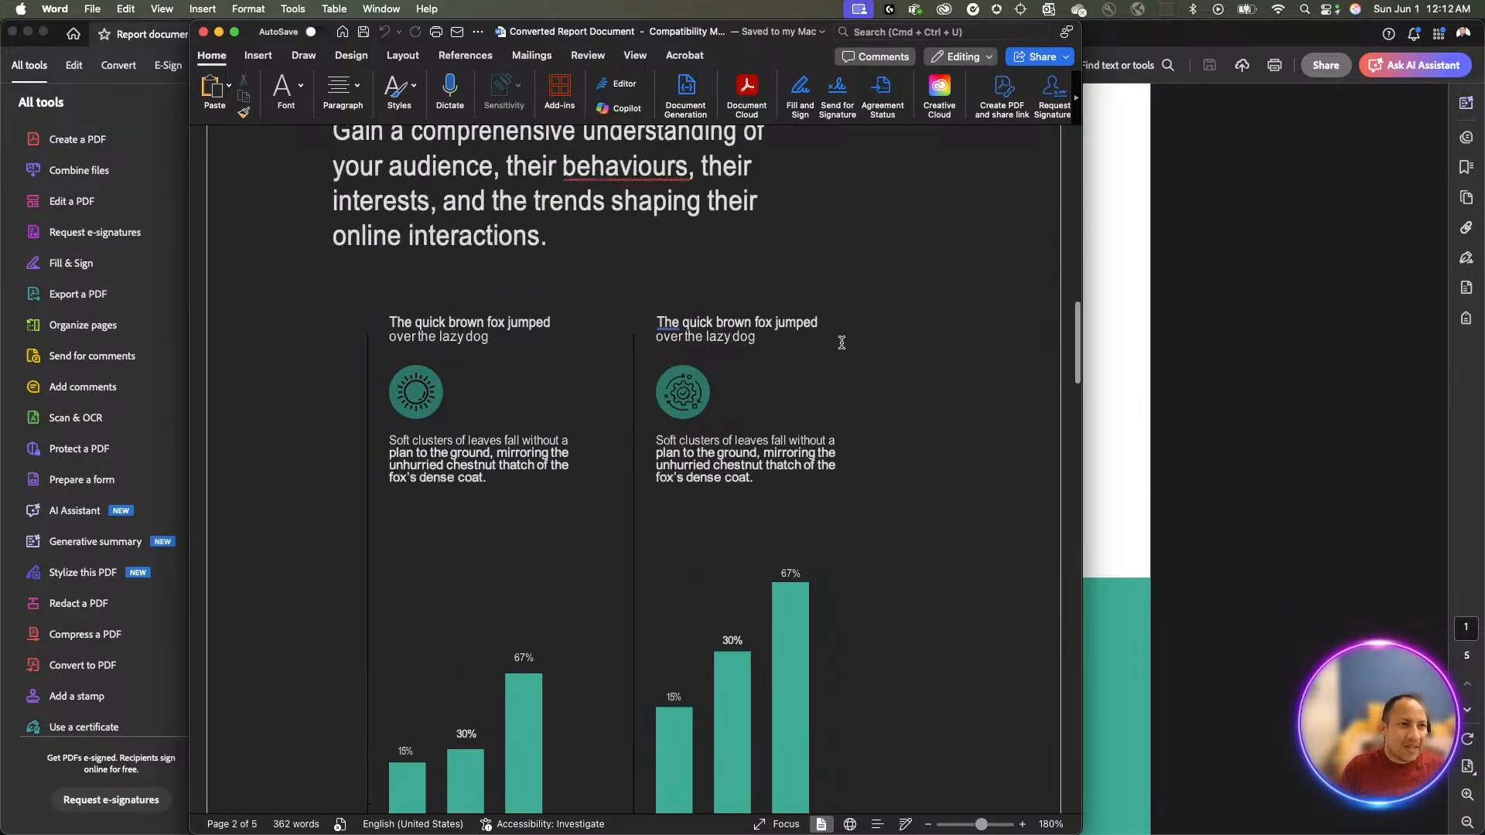
{"action": "scroll", "coordinate": [842, 343], "scroll_direction": "up", "scroll_amount": 15}
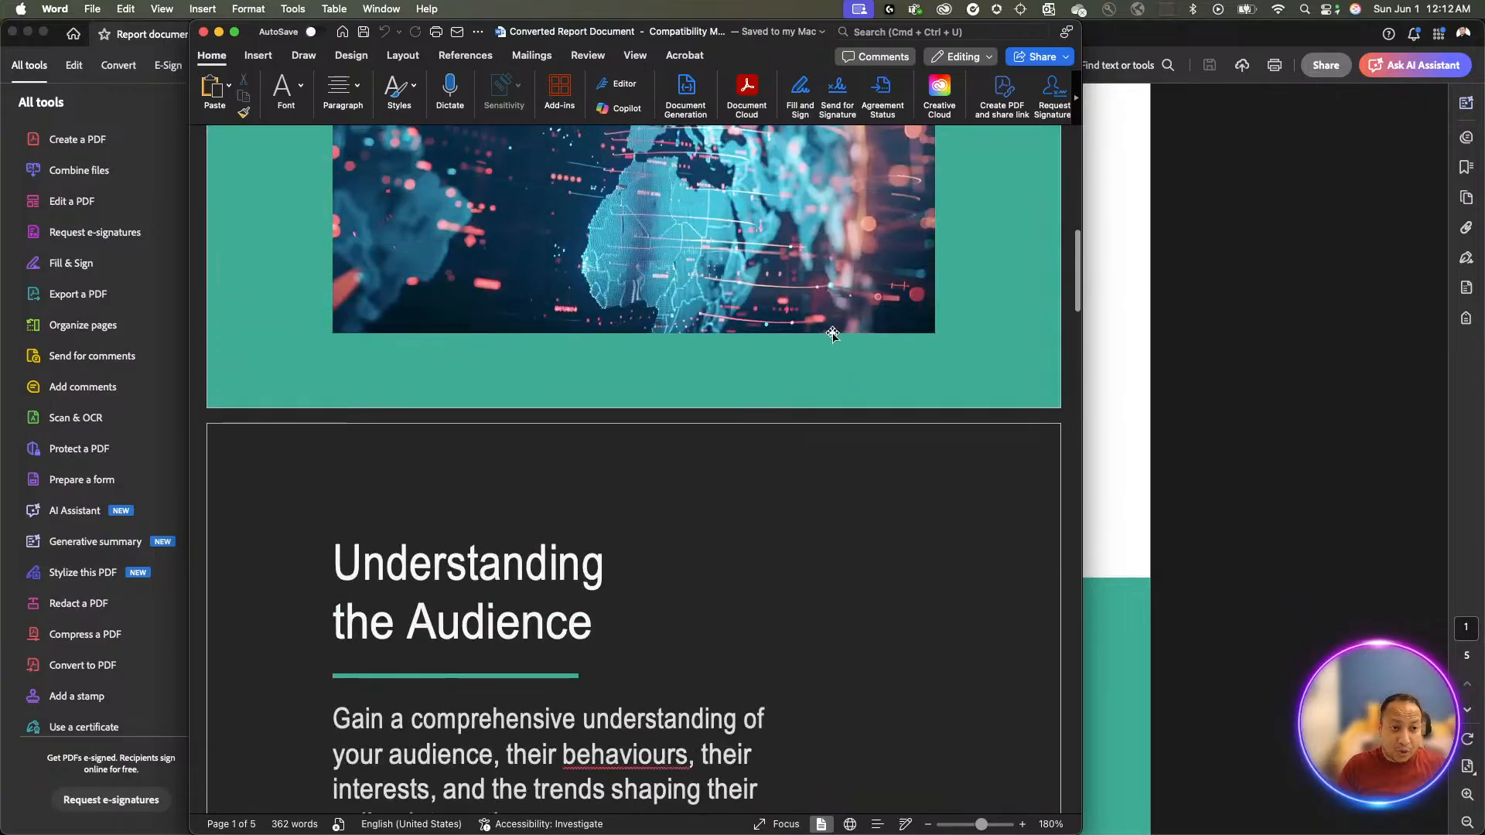
{"action": "scroll", "coordinate": [832, 334], "scroll_direction": "up", "scroll_amount": 20}
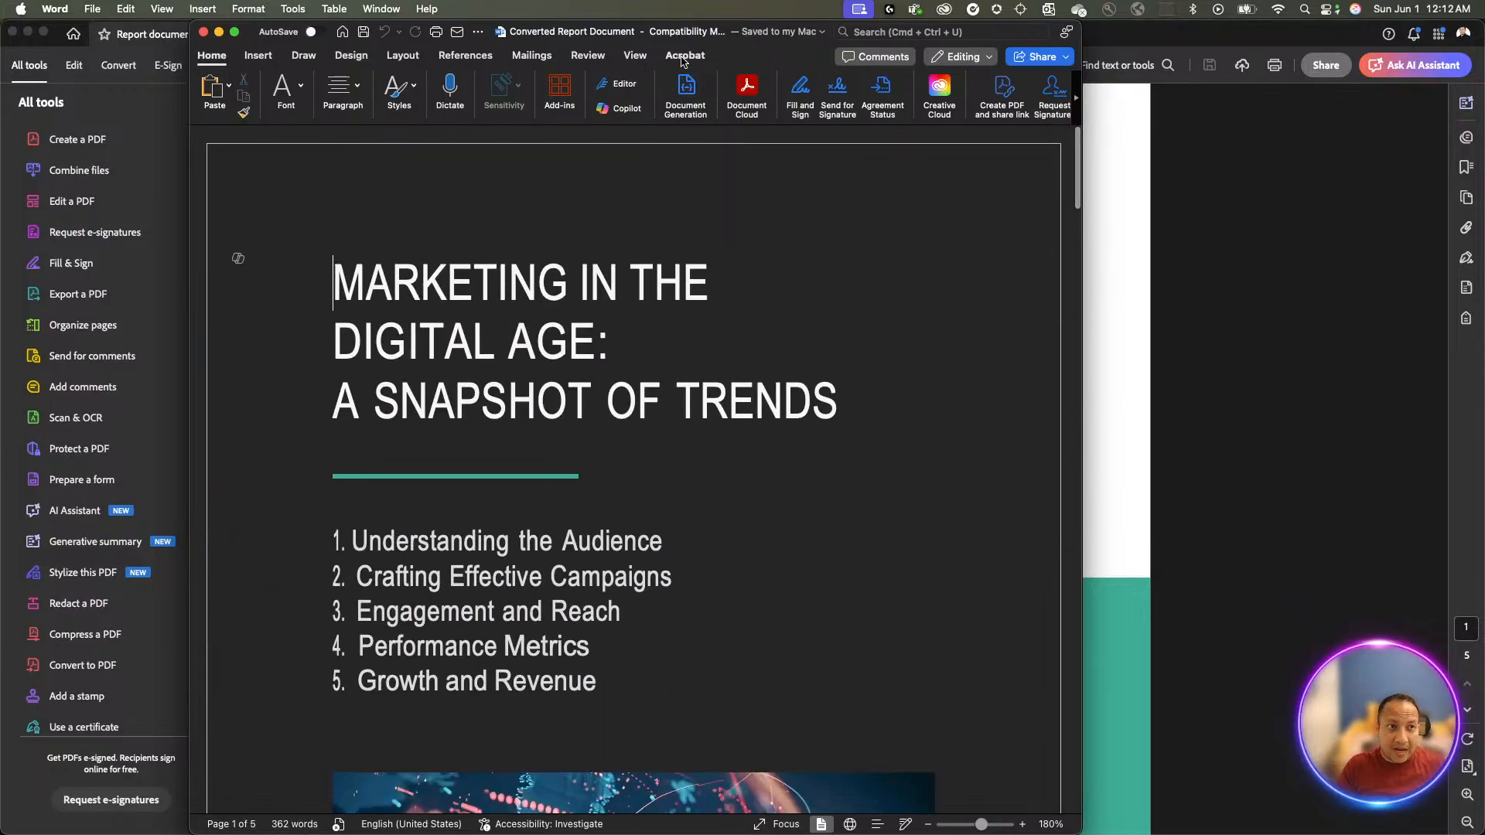
Create a PDF from the converted Word document and bring it up in Acrobat
{"action": "left_click", "coordinate": [683, 57]}
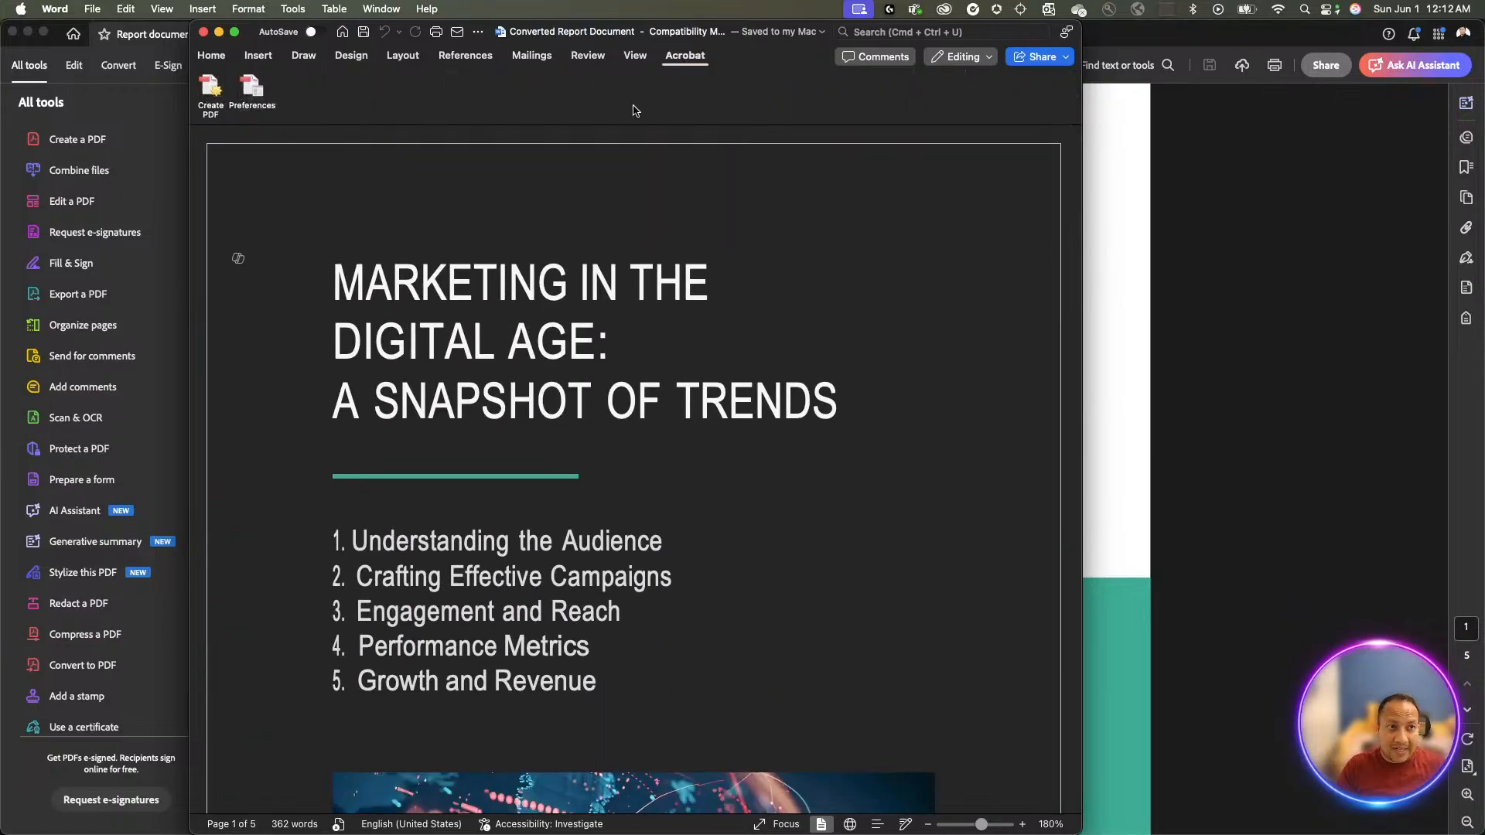
{"action": "left_click", "coordinate": [213, 101]}
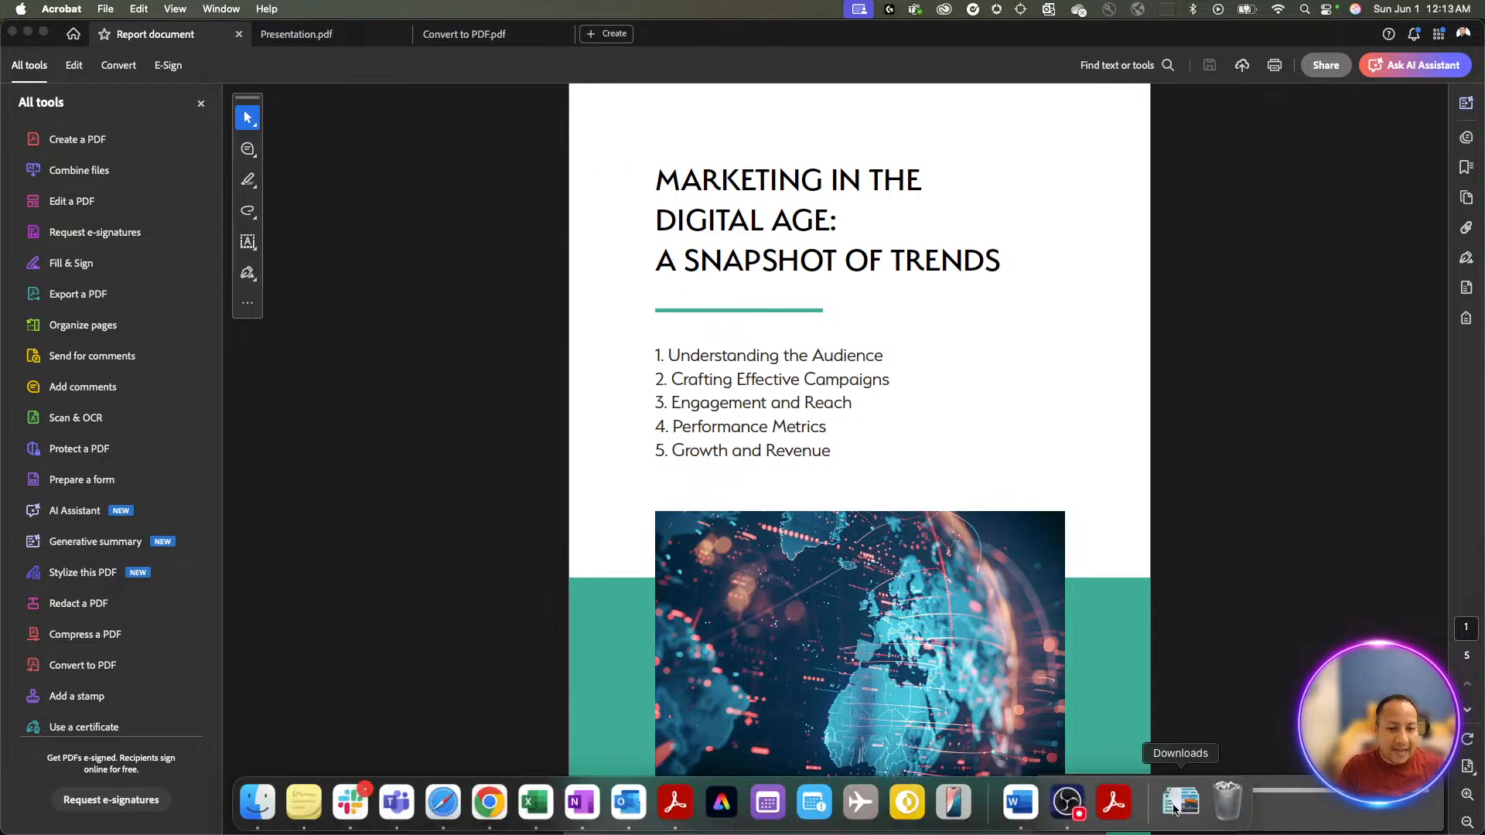
{"action": "key", "text": "F11"}
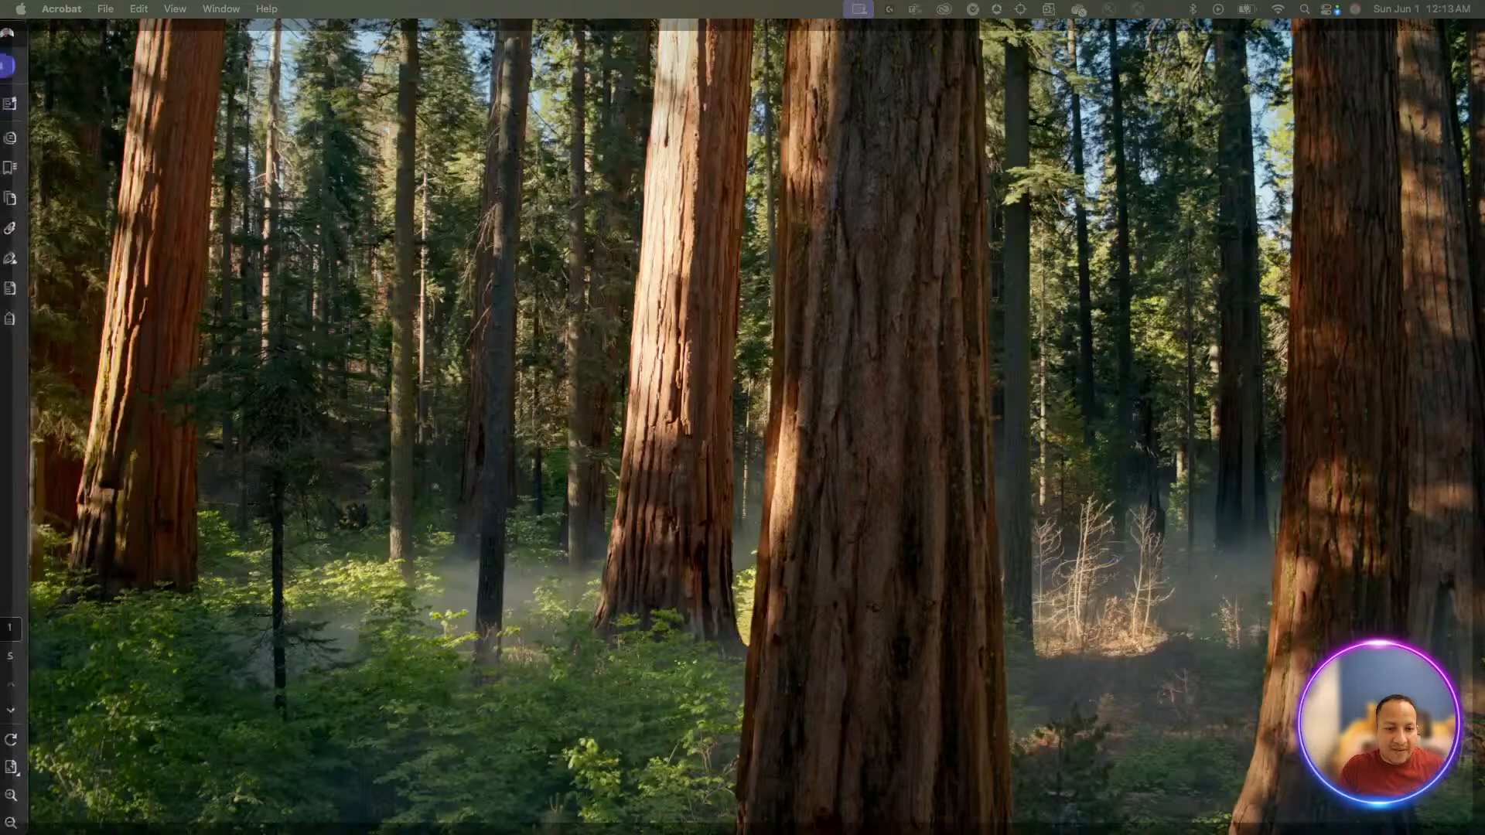
{"action": "left_click", "coordinate": [1355, 589]}
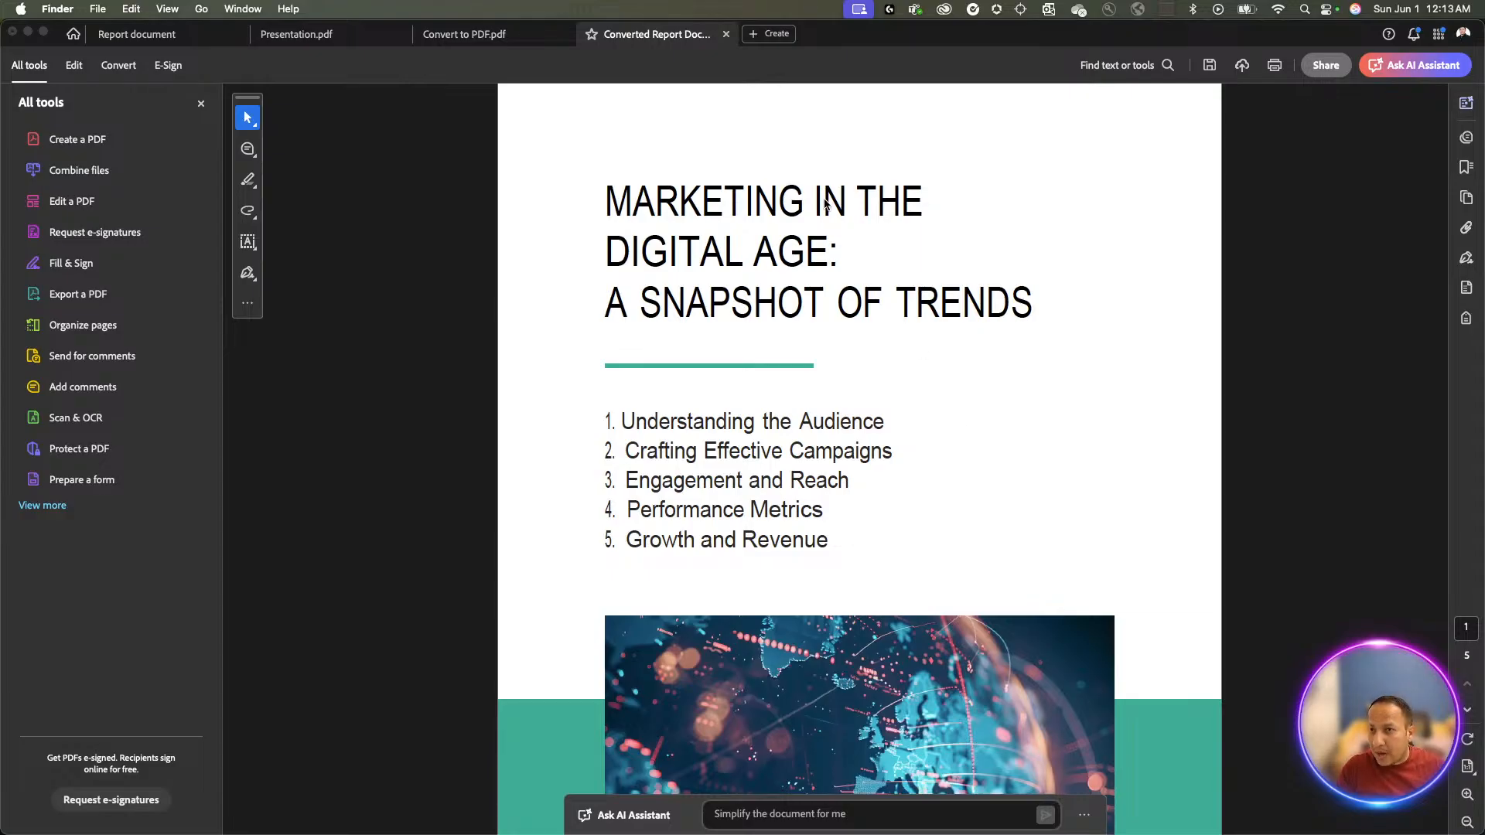
Close the Converted Report Document PDF without saving its changes
{"action": "left_click", "coordinate": [725, 37]}
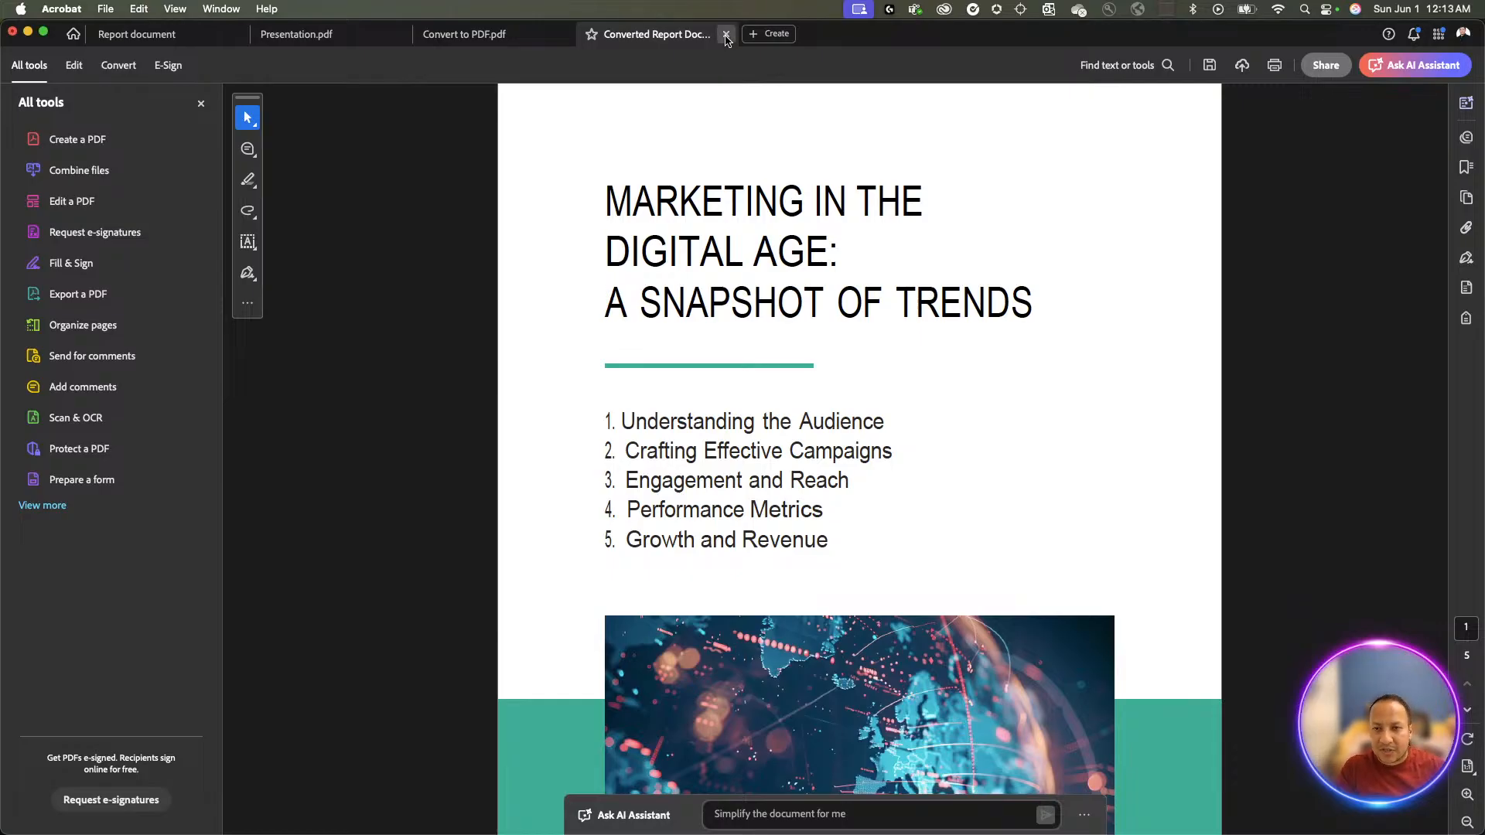
{"action": "left_click", "coordinate": [726, 36]}
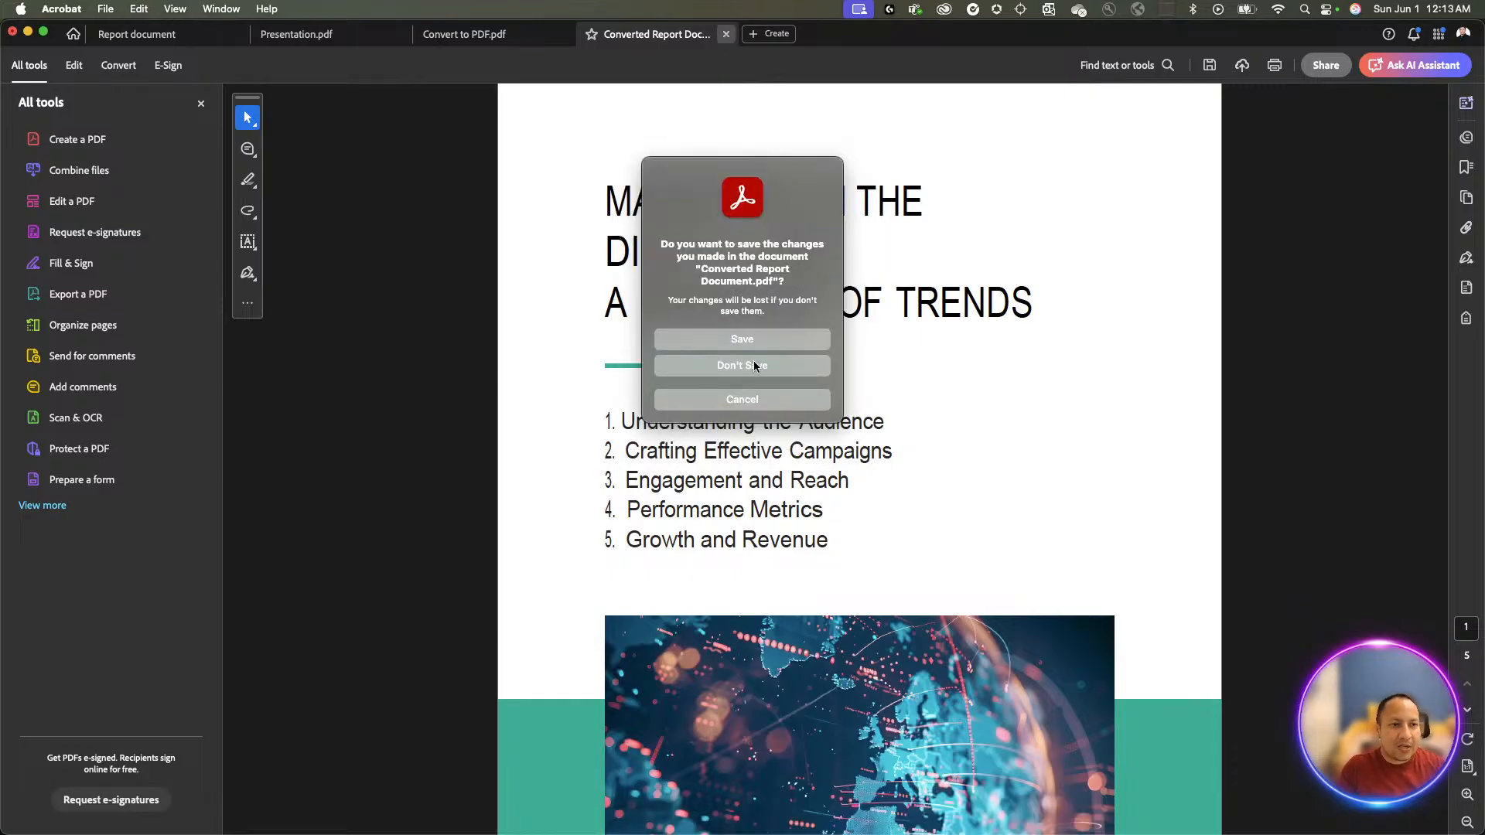
{"action": "left_click", "coordinate": [754, 363]}
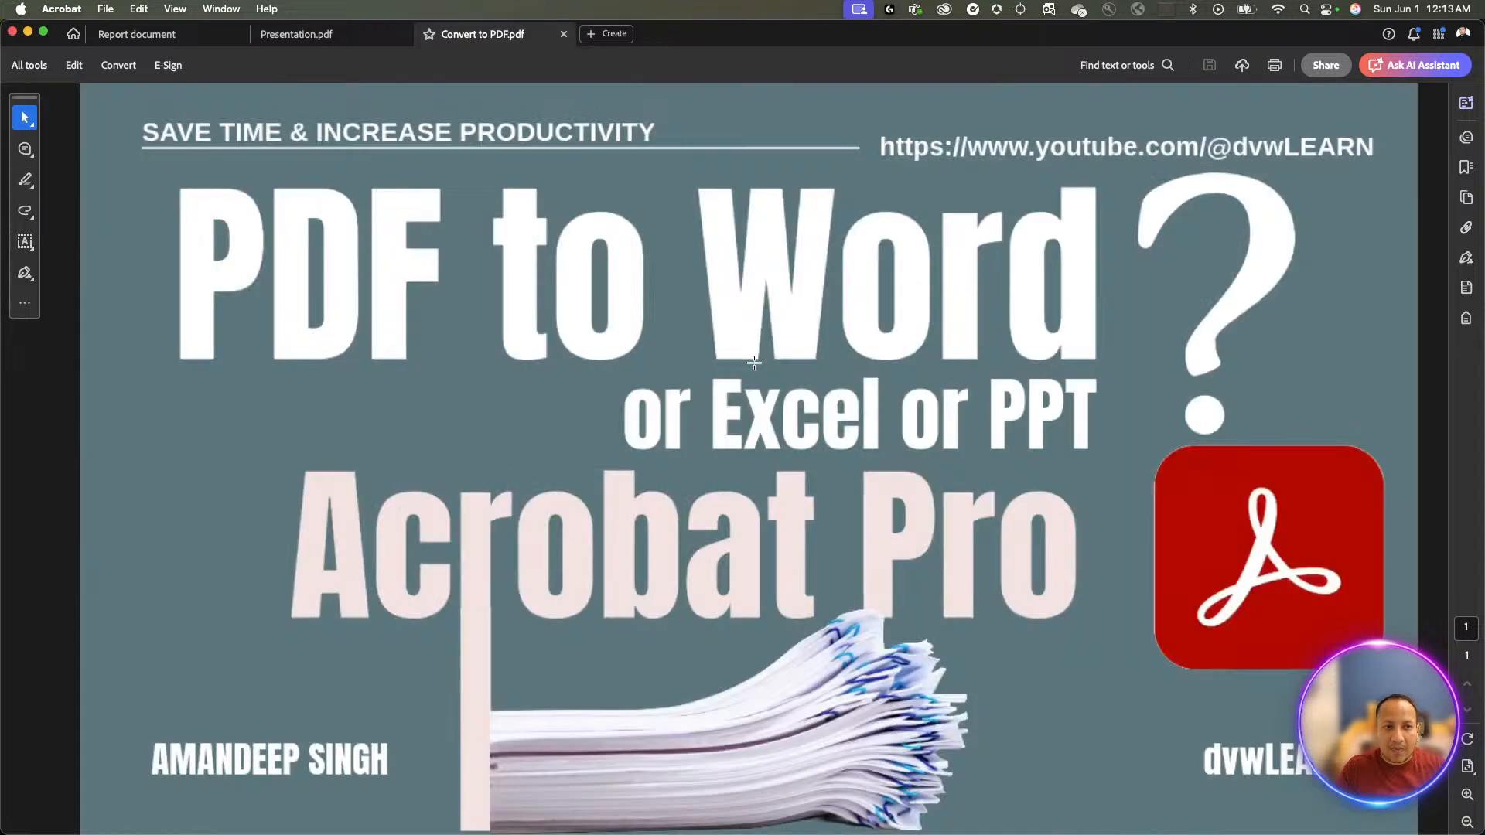
Return to the report document and switch to Presentation.pdf
{"action": "left_click", "coordinate": [219, 34]}
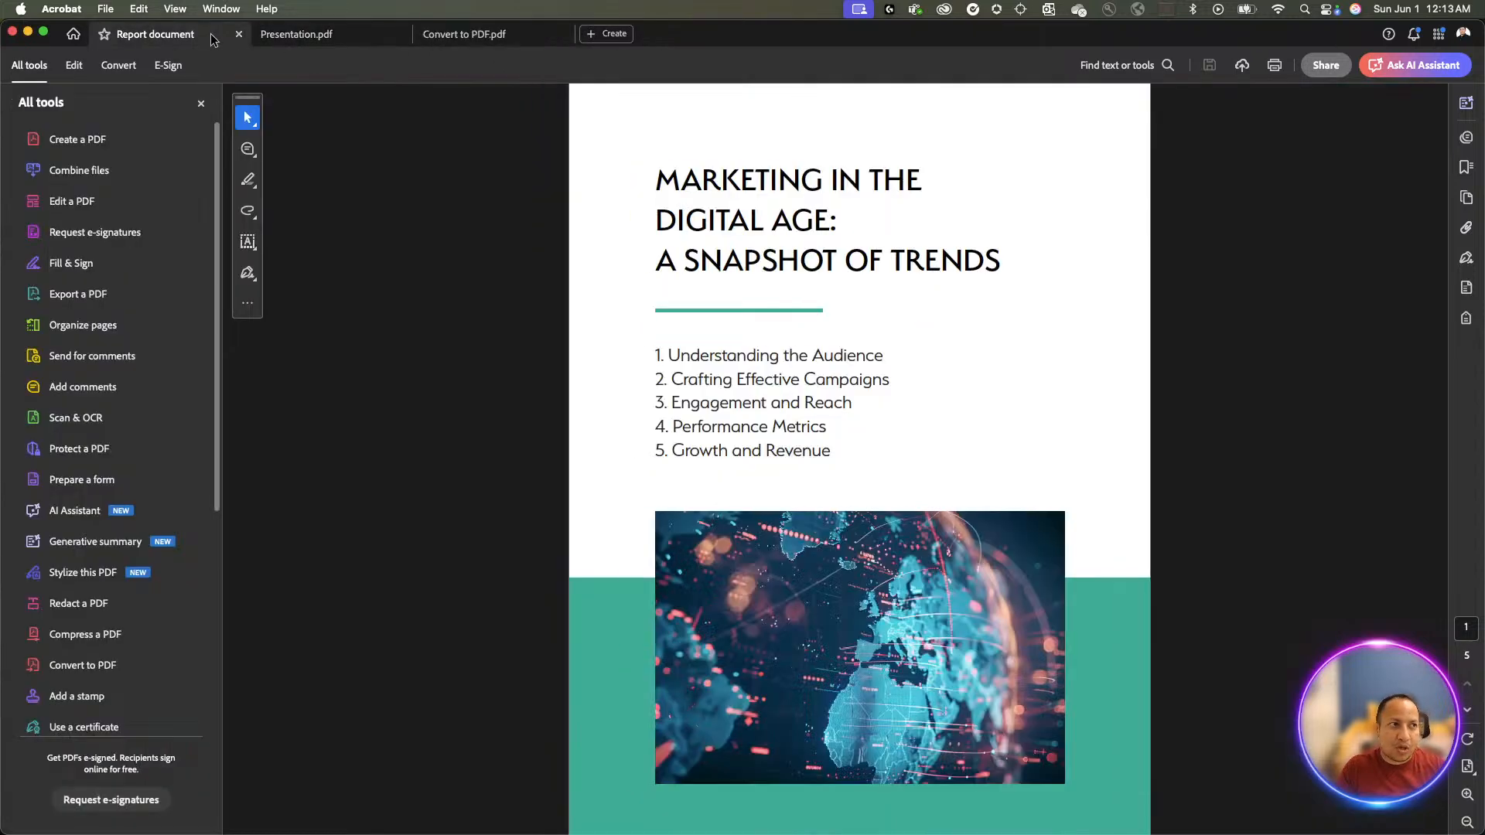
{"action": "left_click", "coordinate": [361, 34]}
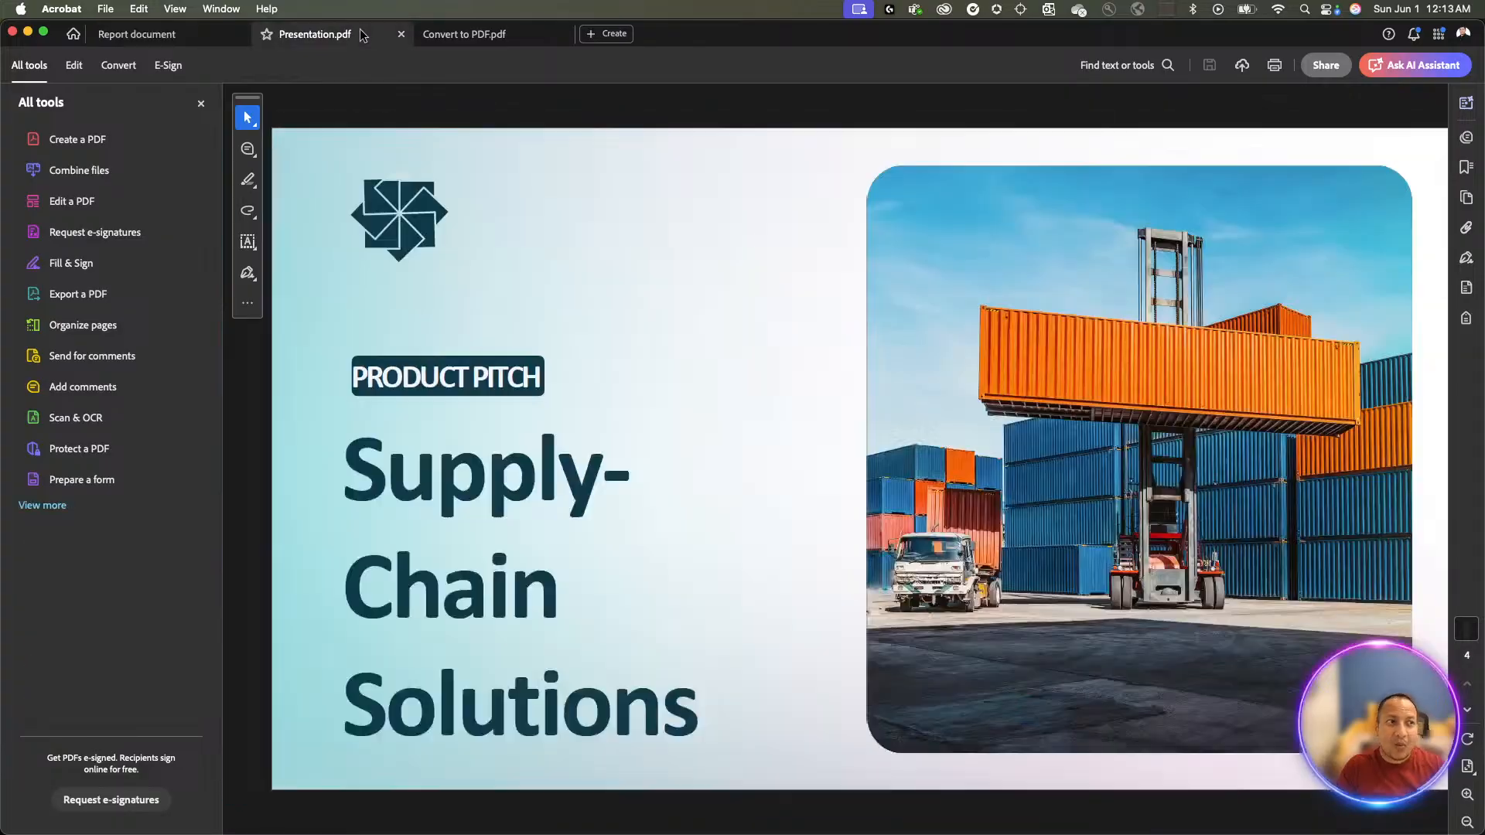